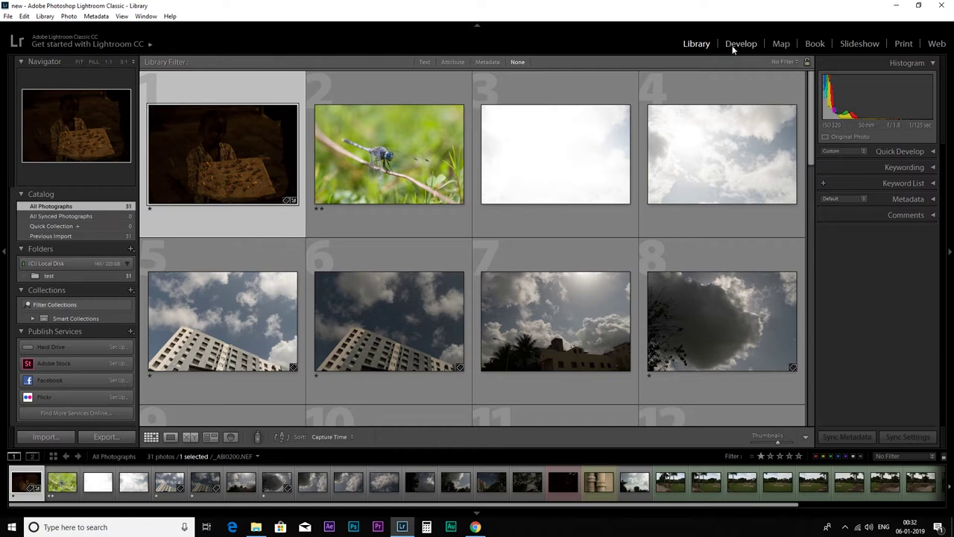
Open the boy photo in Develop, hide the left panels, and zoom Fill, 1:1, 3:1, then Fit.
key(d)
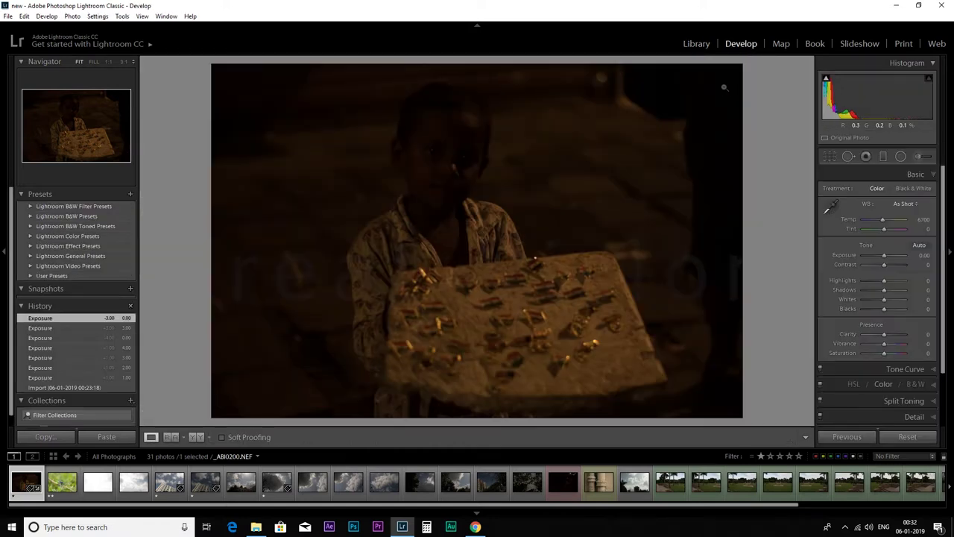
ctrl+click(21, 239)
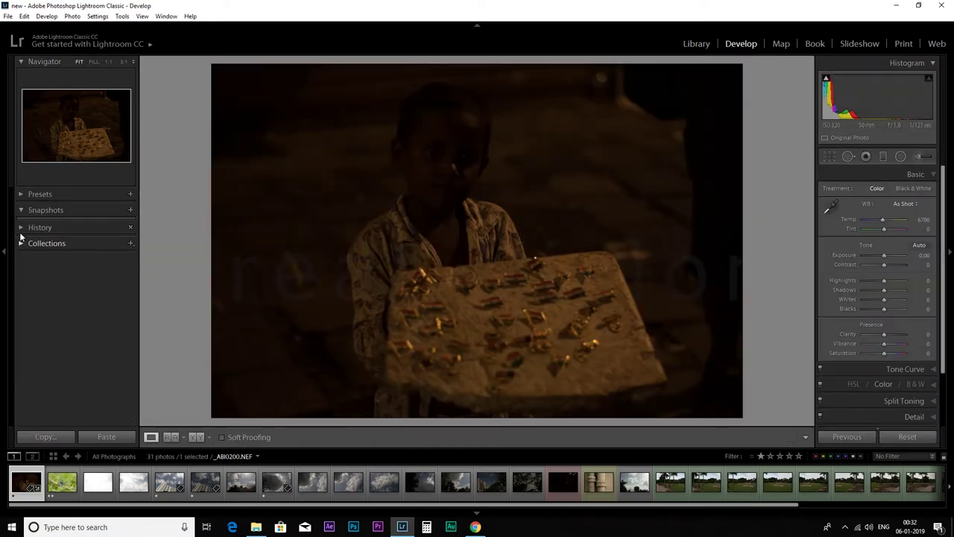
click(92, 62)
click(108, 61)
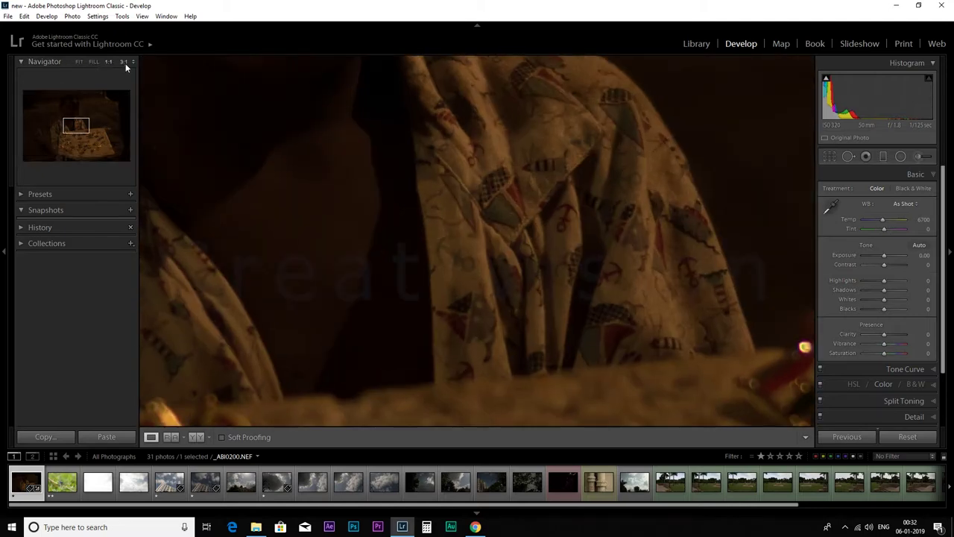
click(124, 62)
click(80, 62)
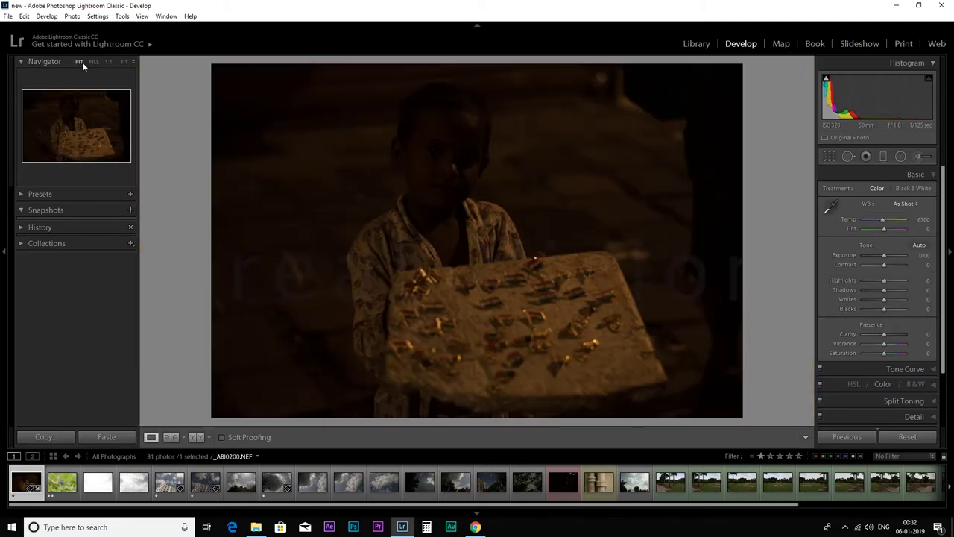
Review the Detail, Lens Corrections and Effects sections one by one, then return to Basic.
ctrl+click(915, 173)
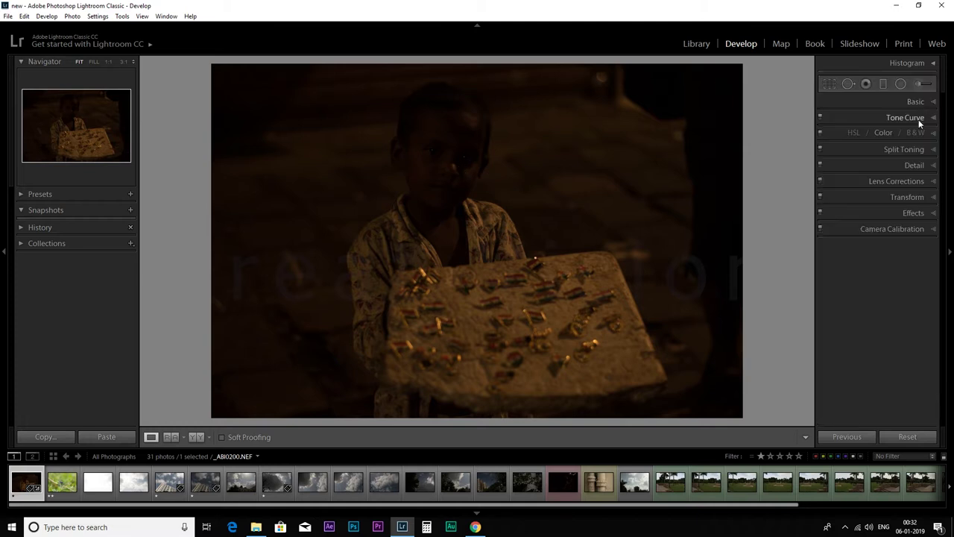
click(912, 167)
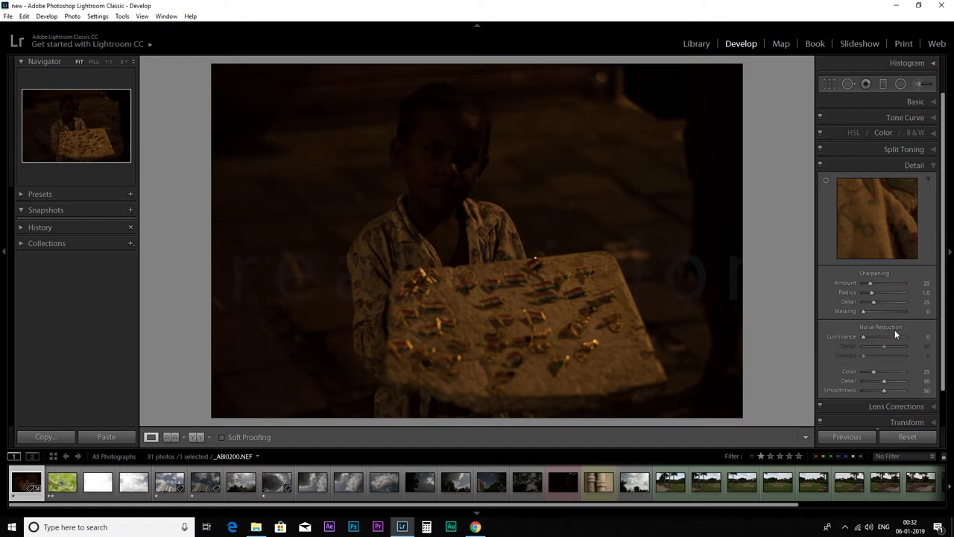
click(933, 166)
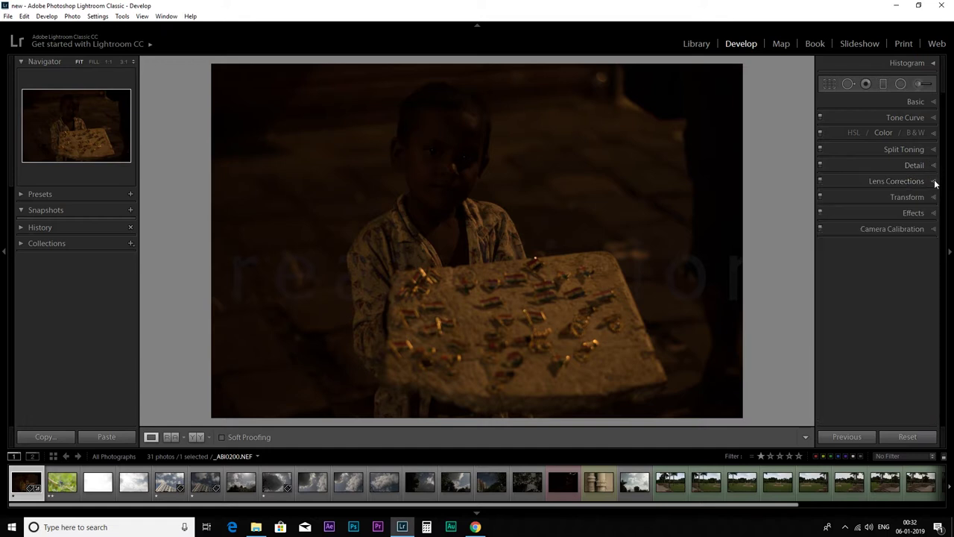
click(933, 181)
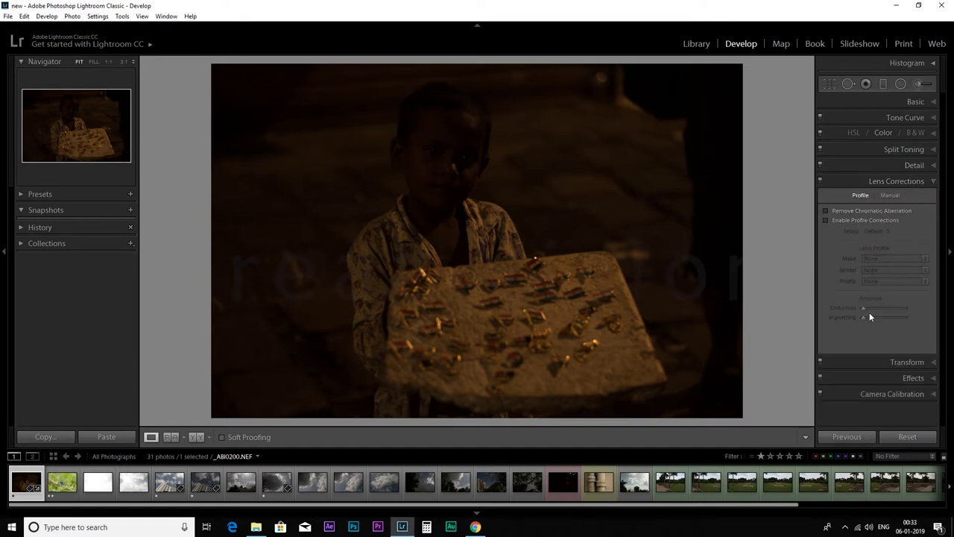
click(932, 182)
click(929, 214)
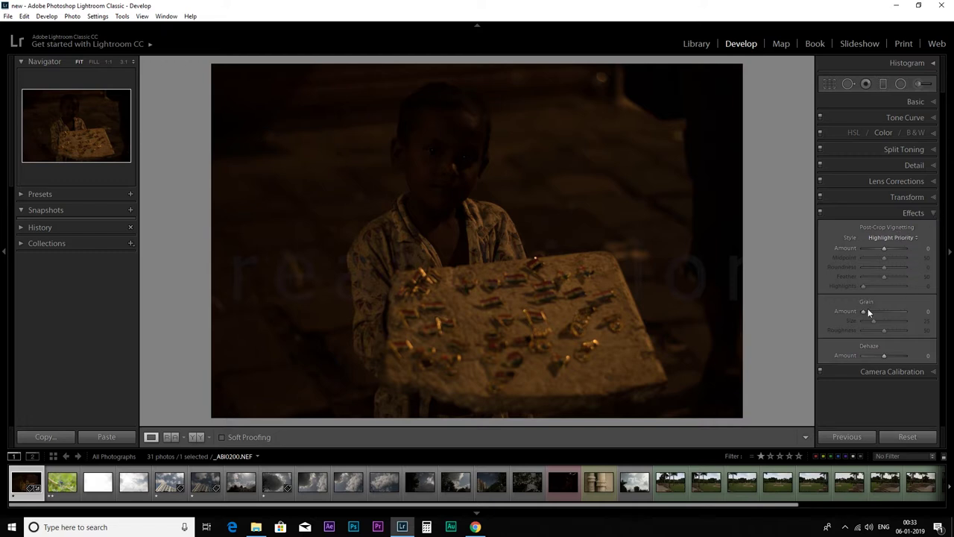
click(932, 213)
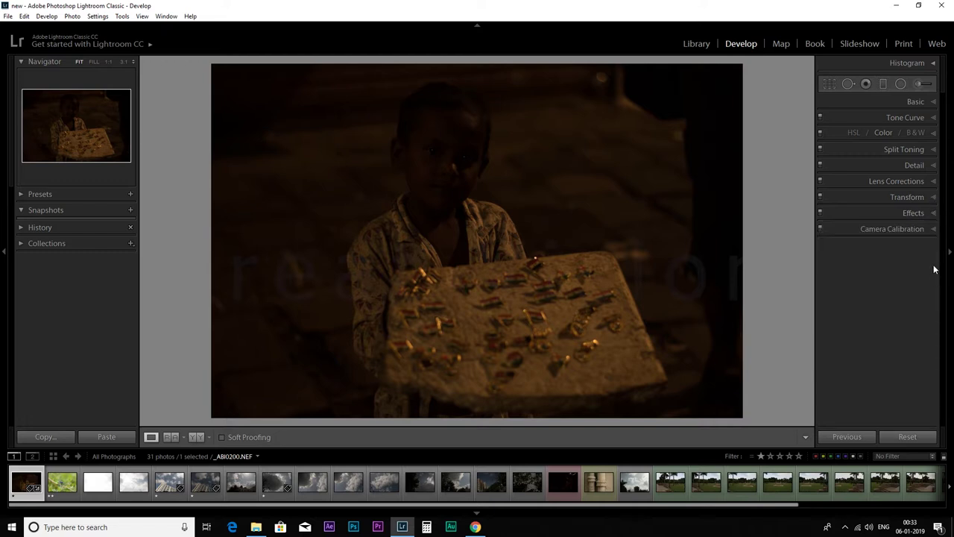
click(934, 229)
key(ctrl+1)
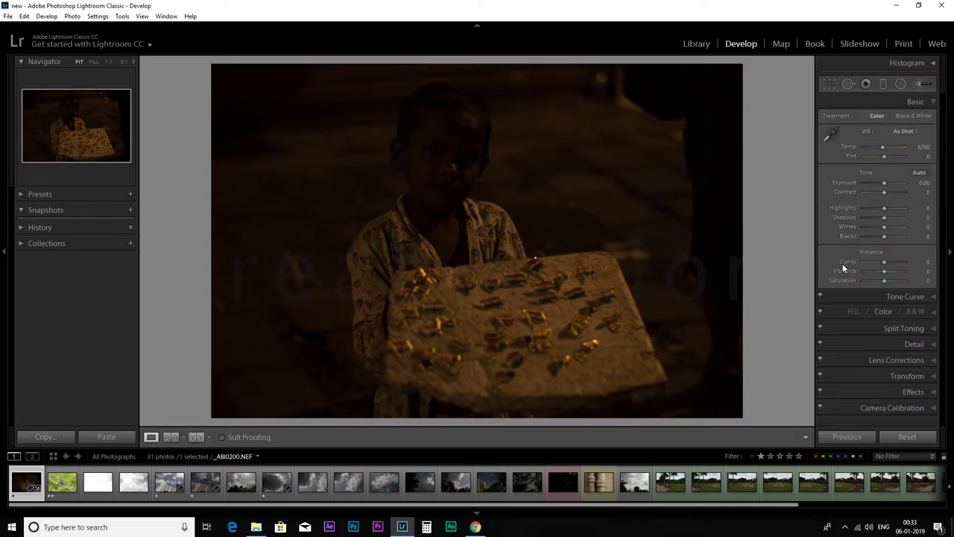
Check the boy photo in full-screen preview, then return to the Basic panel sliders.
key(ctrl+1)
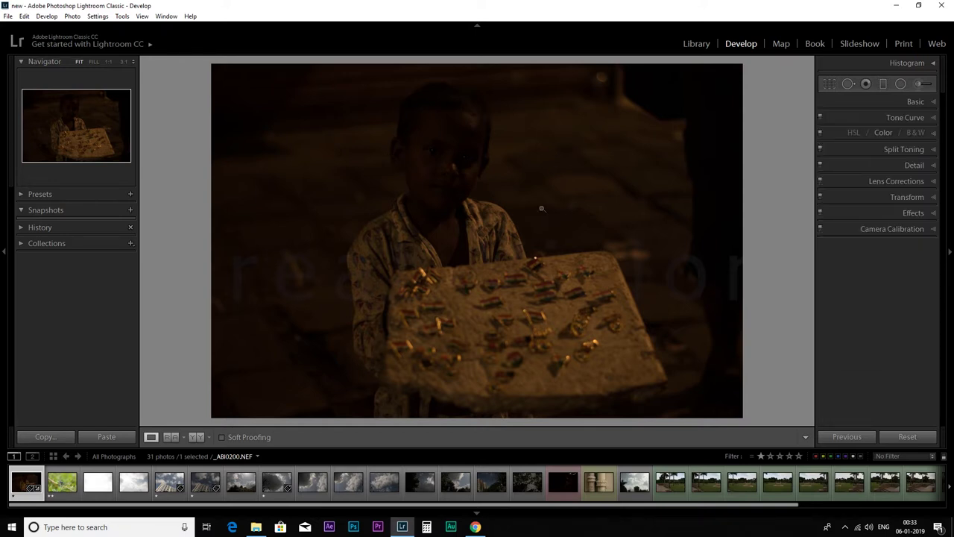
key(f)
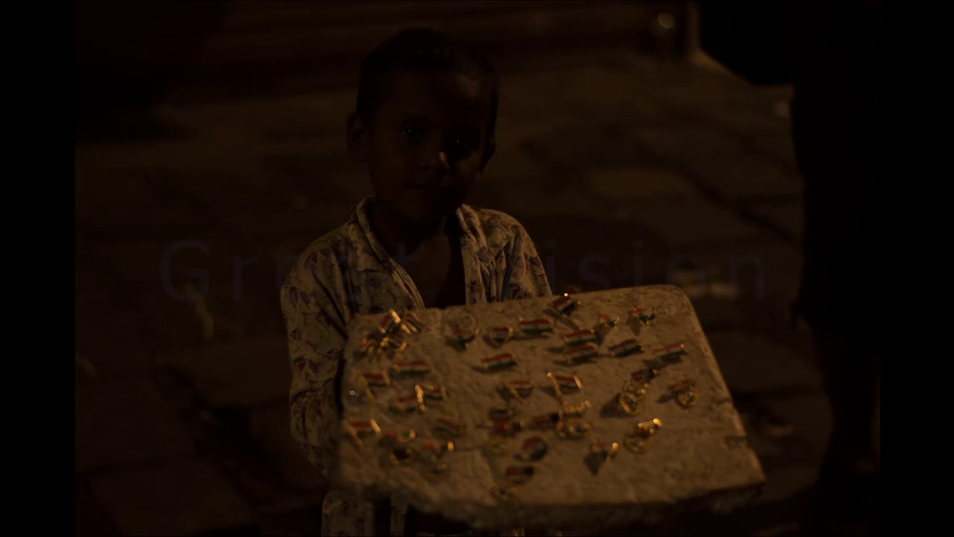
key(f)
scroll(884, 183, up, 2)
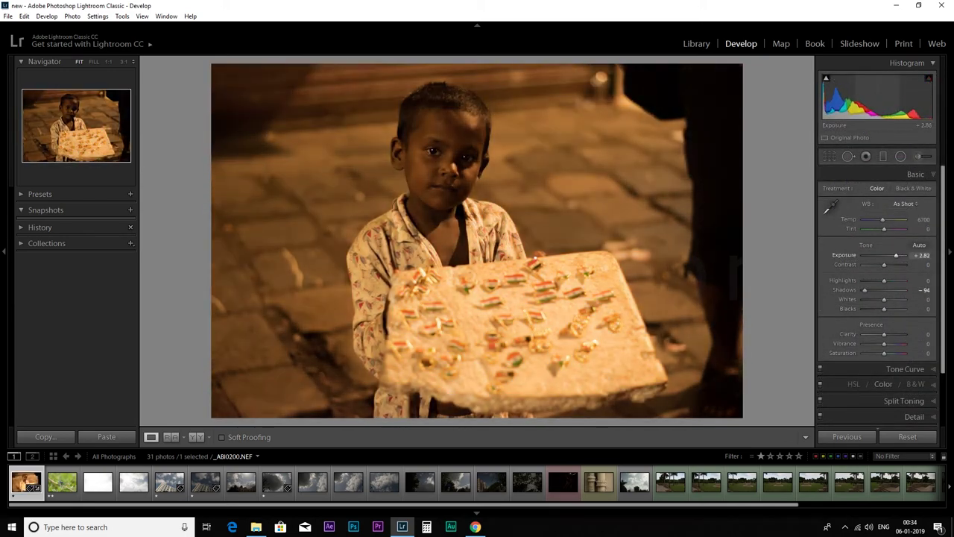
Reset Exposure, raise it to about +3.21, and pull Highlights down to tame the bright board.
double_click(841, 256)
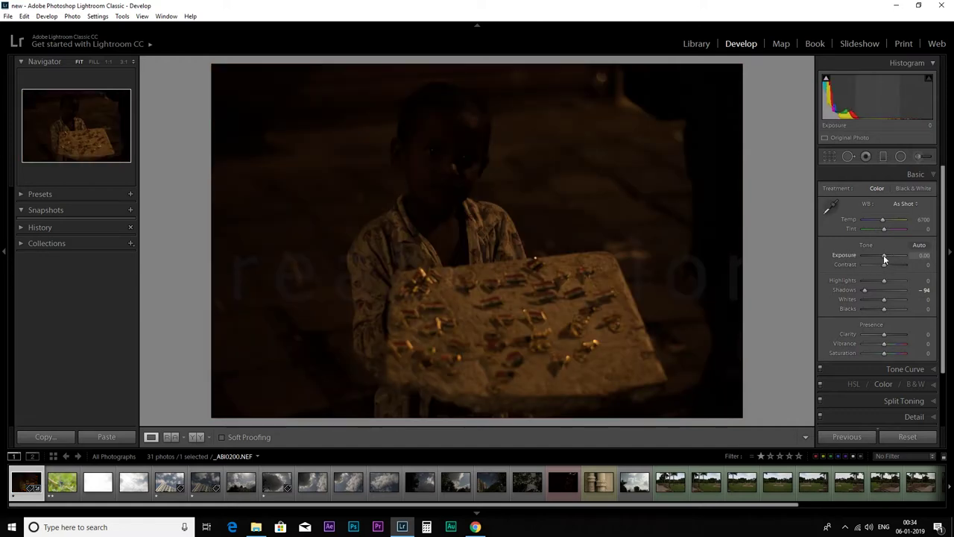
drag(883, 255, 898, 255)
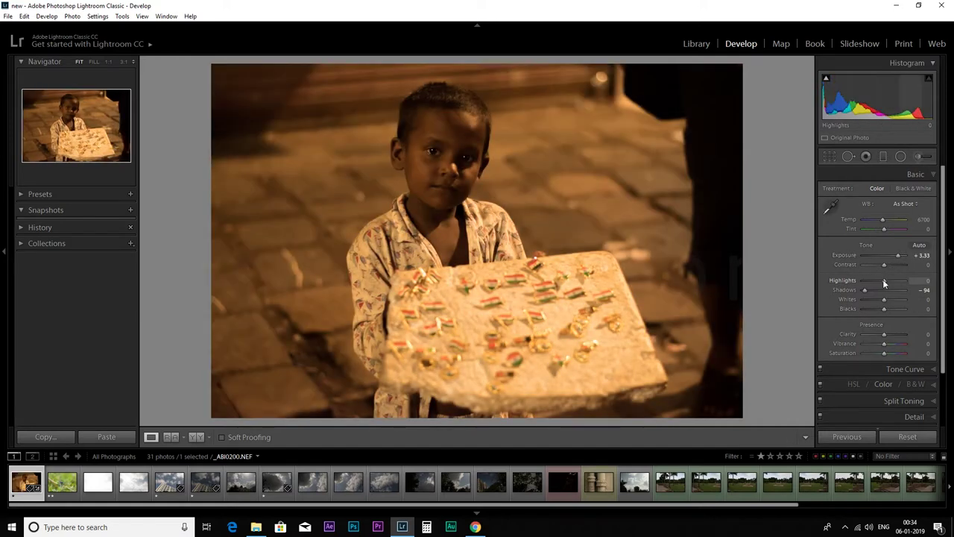
drag(883, 282, 865, 282)
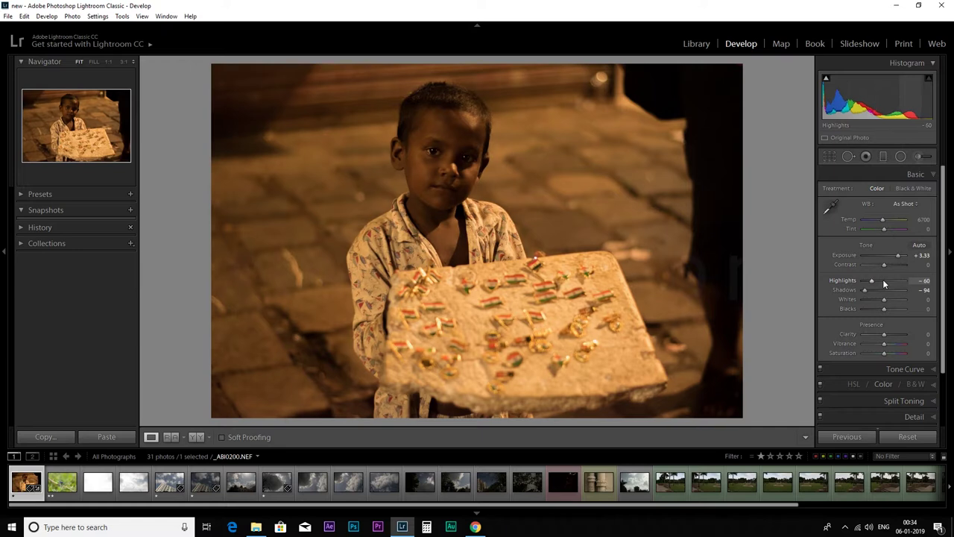
scroll(884, 283, up, 7)
scroll(884, 281, down, 1)
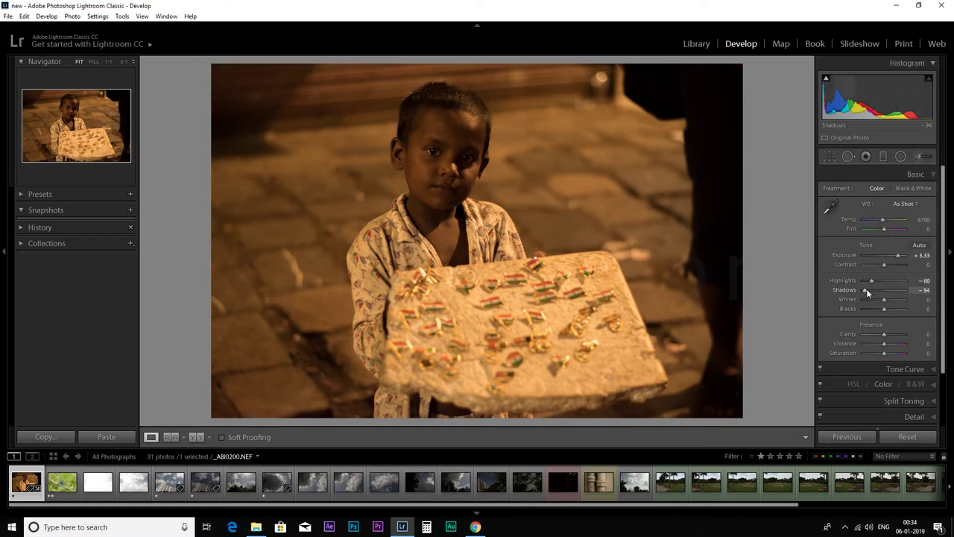
Set Shadows +33, Highlights -35, Whites -55 and Blacks -25 on the boy photo.
drag(867, 292, 895, 293)
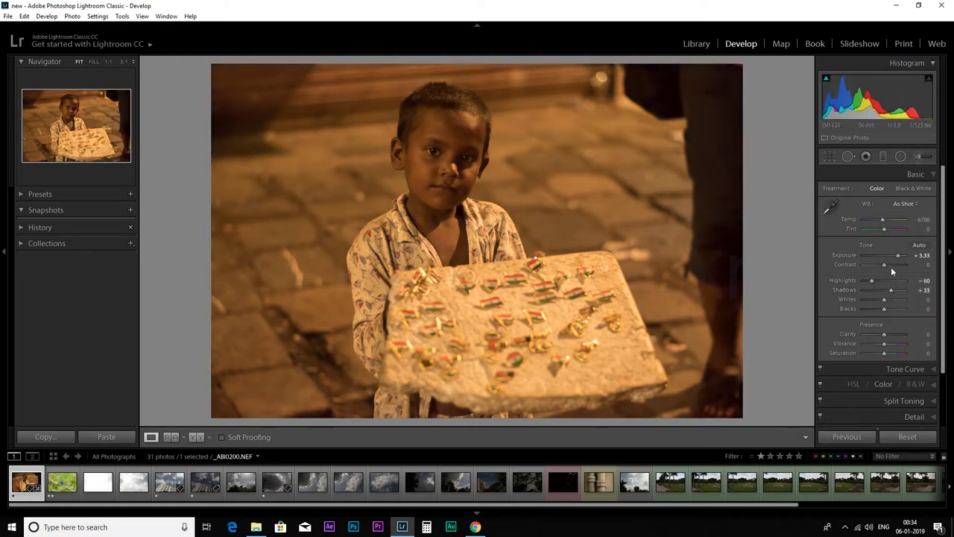
scroll(897, 256, down, 2)
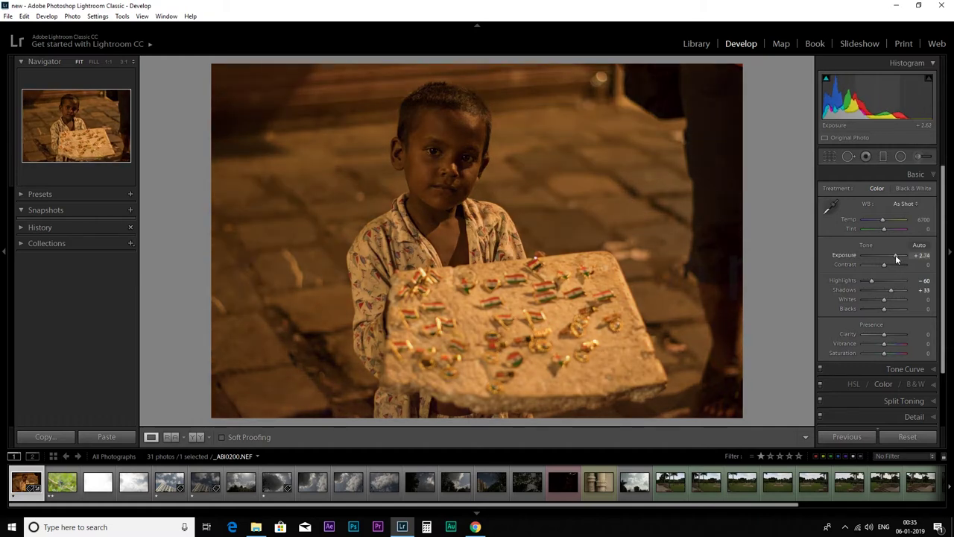
scroll(897, 255, up, 1)
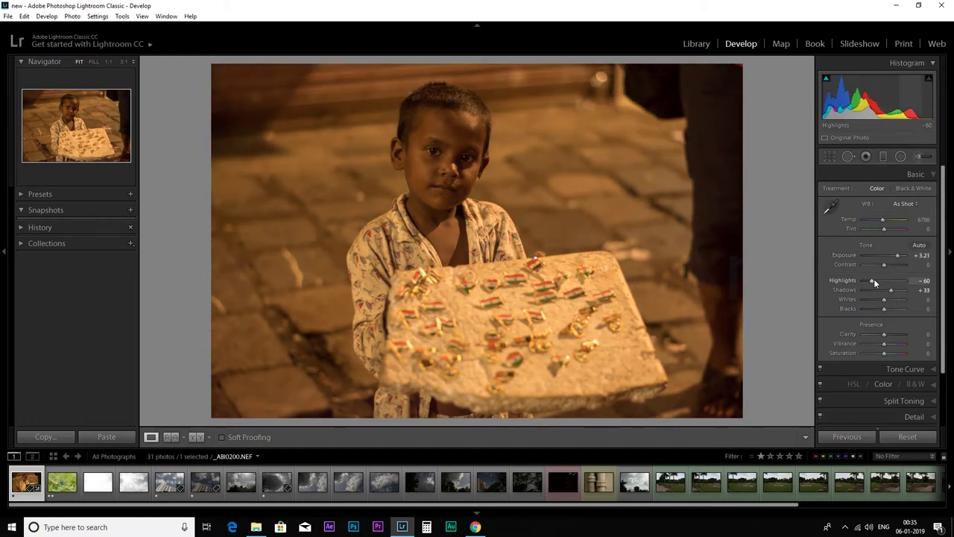
drag(874, 281, 879, 282)
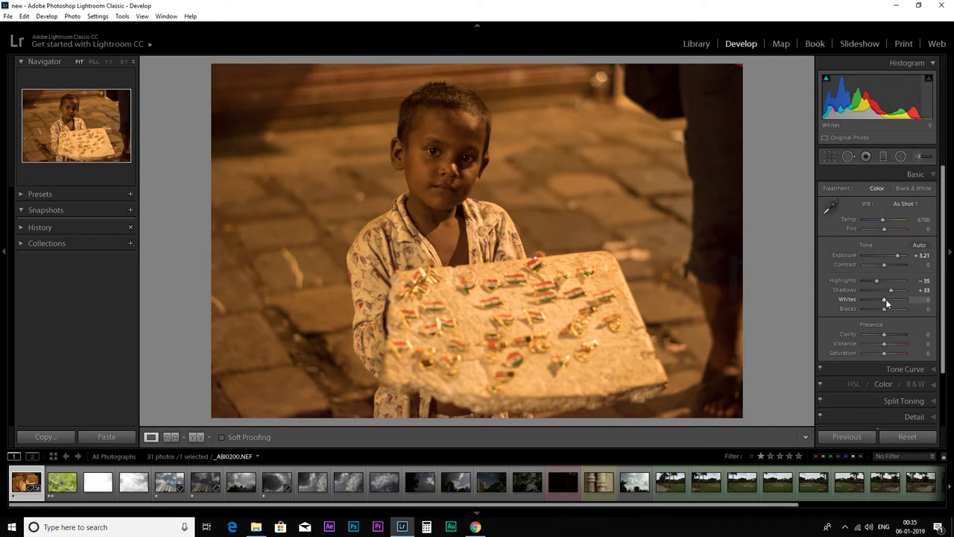
scroll(886, 299, down, 10)
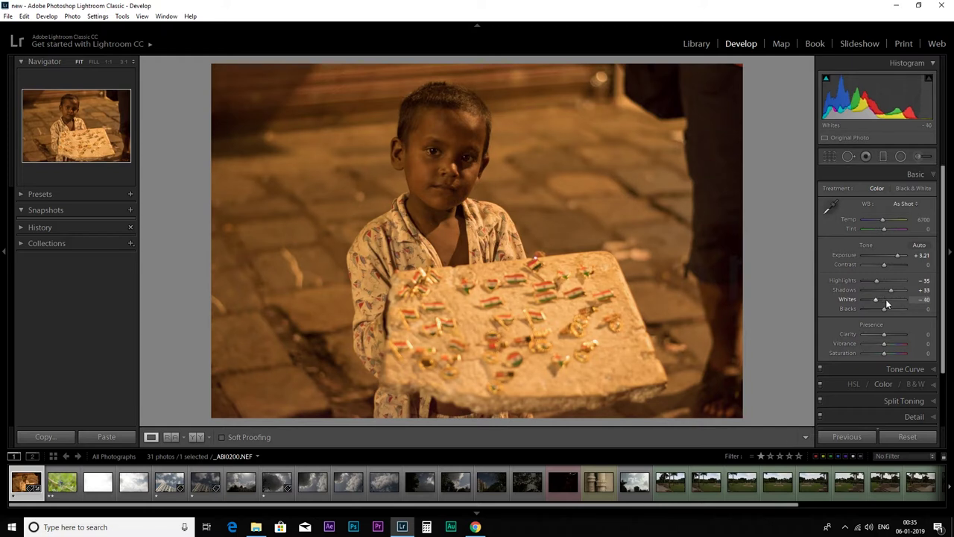
scroll(886, 299, down, 1)
scroll(886, 313, down, 5)
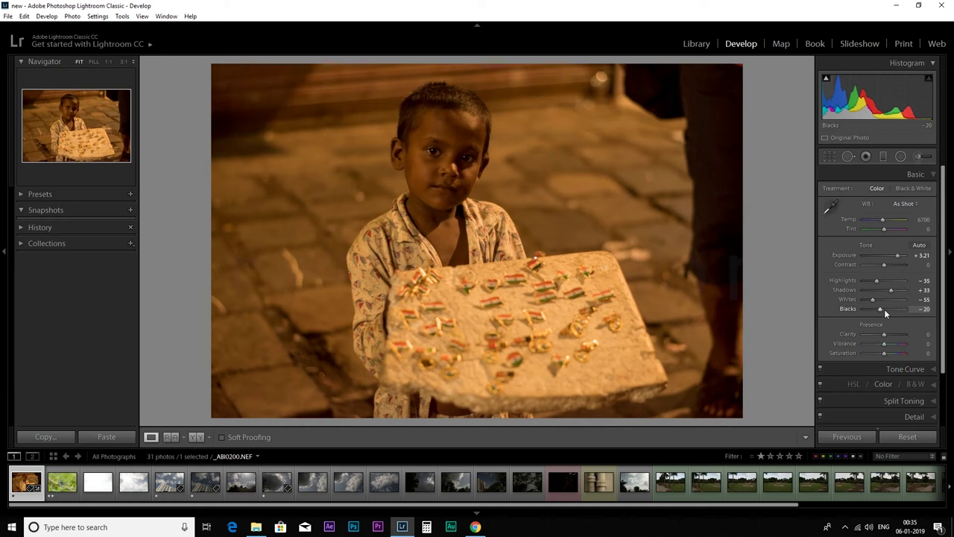
scroll(886, 312, down, 1)
scroll(886, 312, up, 1)
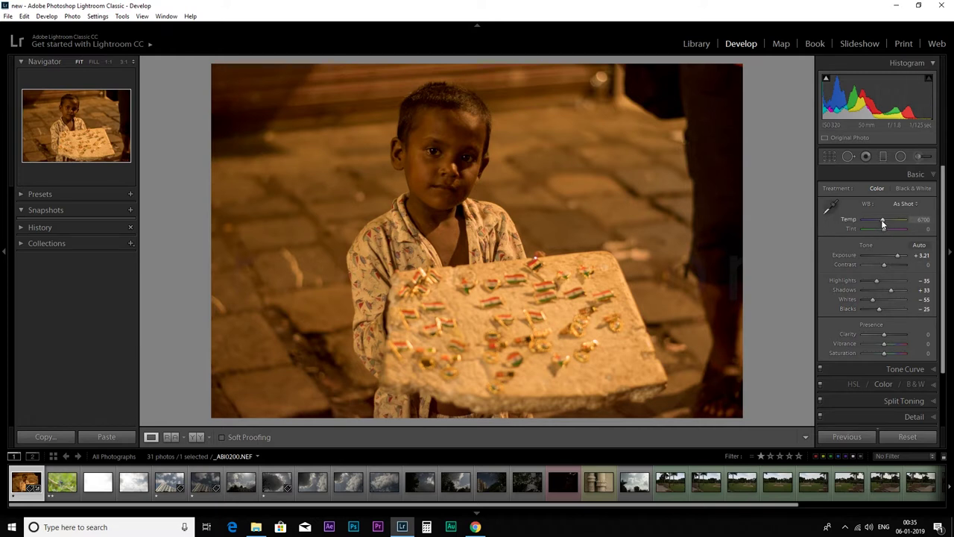
Sample the board for white balance, raise Exposure to +4.11, and show only one-star photos.
click(832, 209)
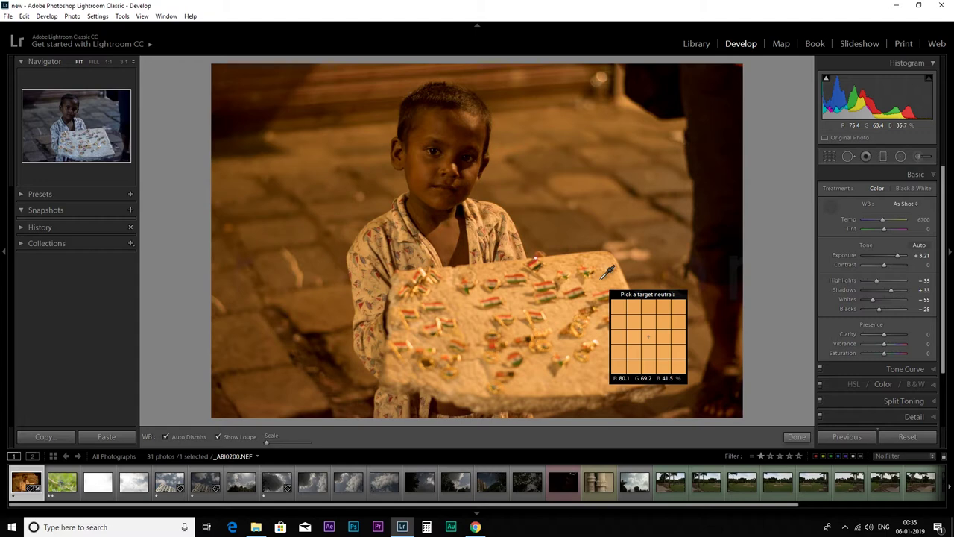
click(601, 279)
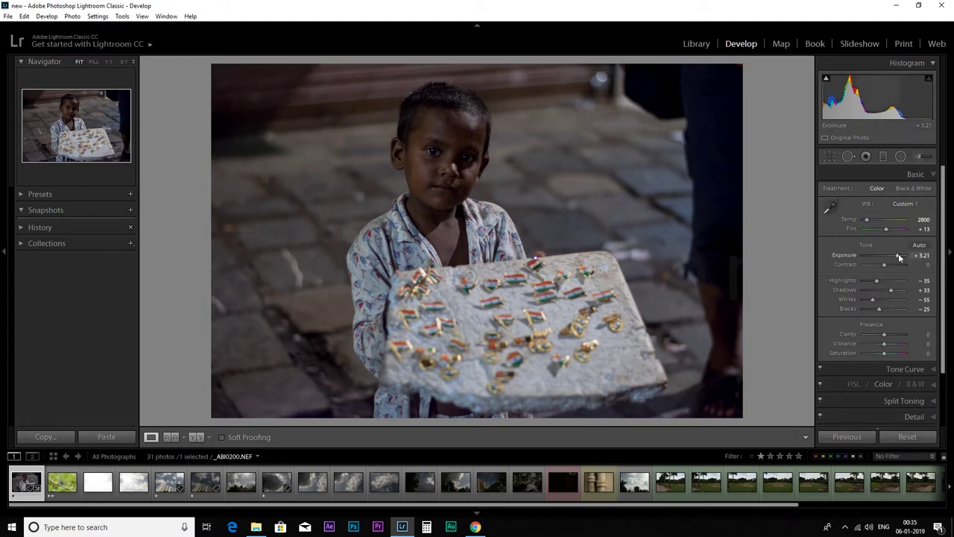
key(shift+Up)
key(shift+Up)
key(shift+Up)
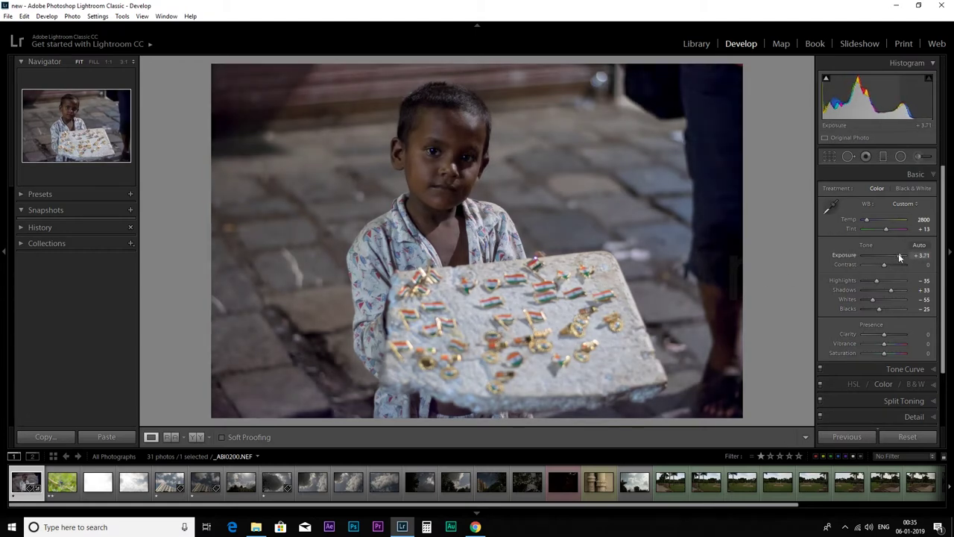
key(Up)
key(Up)
key(Up)
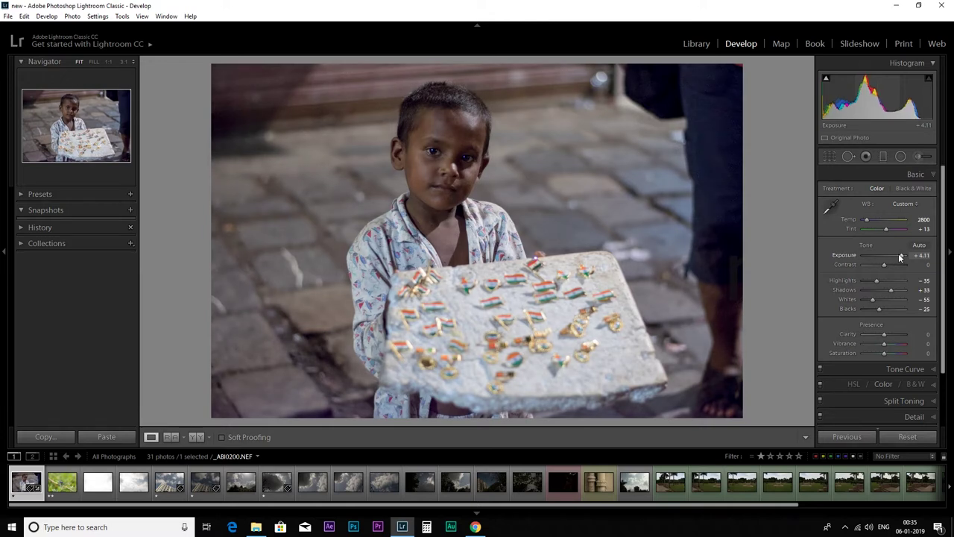
key(ctrl+1)
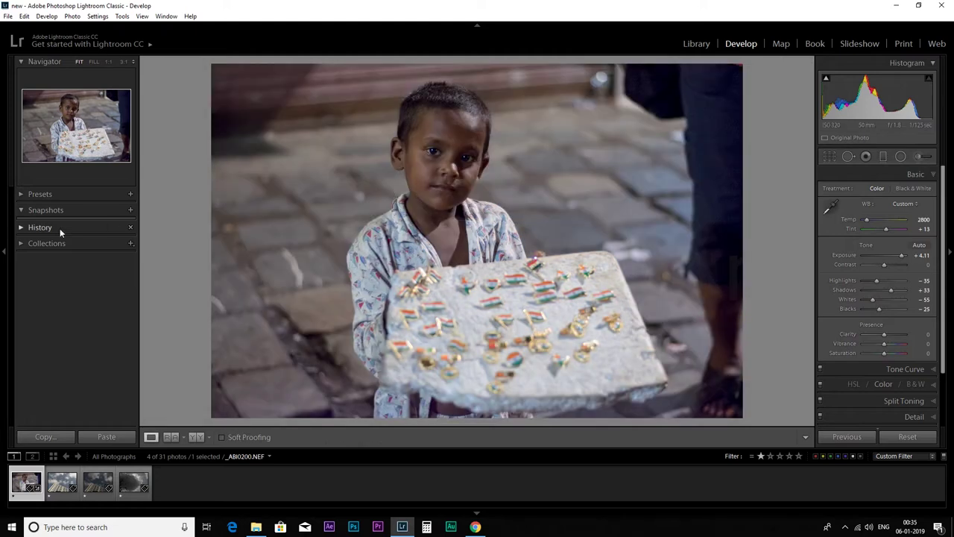
Compare the white balance and latest exposure states in the History list.
click(25, 231)
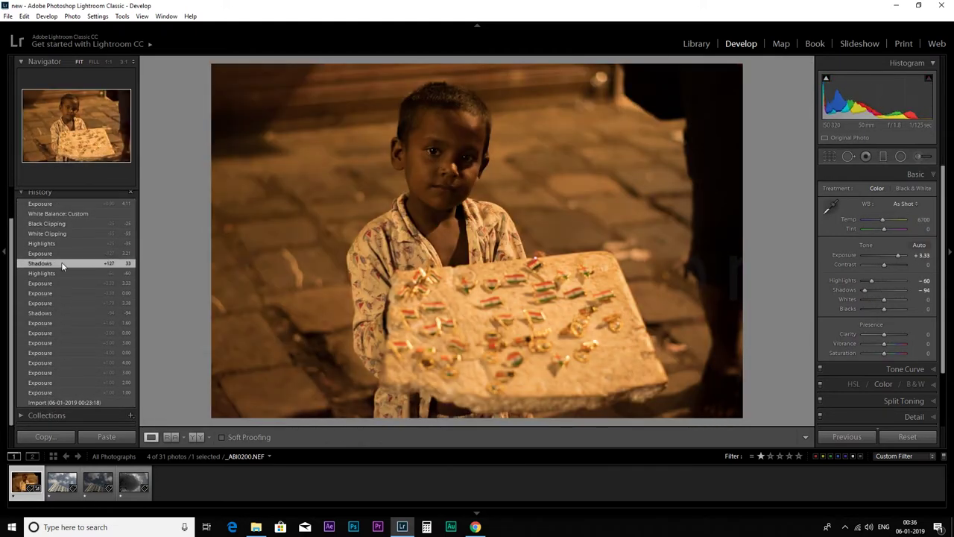
click(62, 211)
click(40, 192)
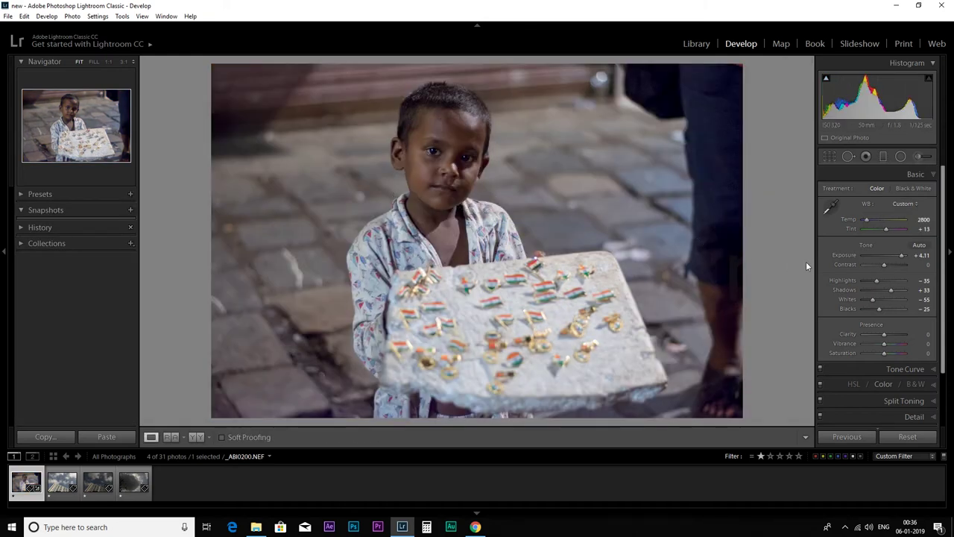
Inspect the boy photo for noise at 3:1, return to Fit, and collapse Basic.
click(720, 279)
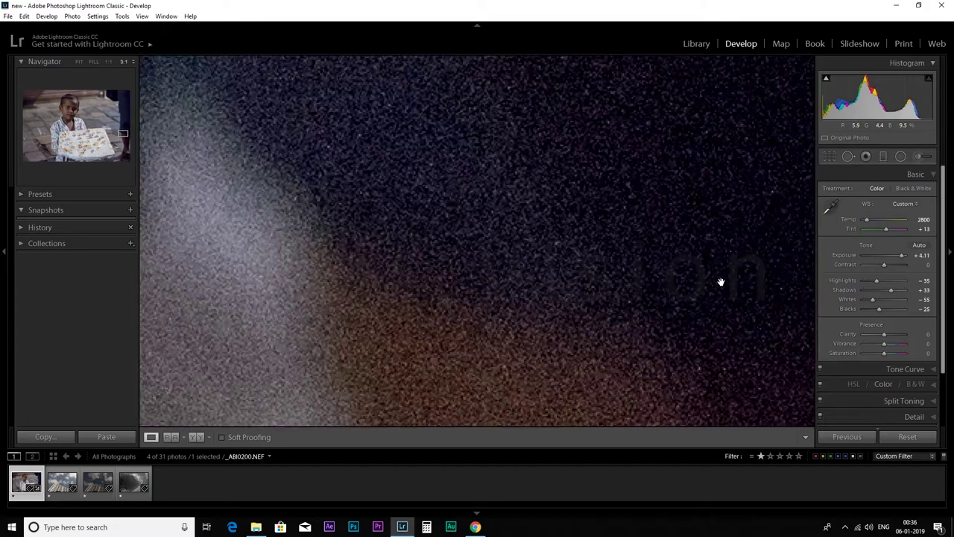
mouse_move(186, 209)
mouse_down()
mouse_move(356, 226)
mouse_move(644, 290)
mouse_up()
mouse_move(318, 231)
mouse_down()
mouse_move(550, 346)
mouse_move(631, 353)
mouse_move(358, 358)
mouse_up()
drag(254, 230, 525, 241)
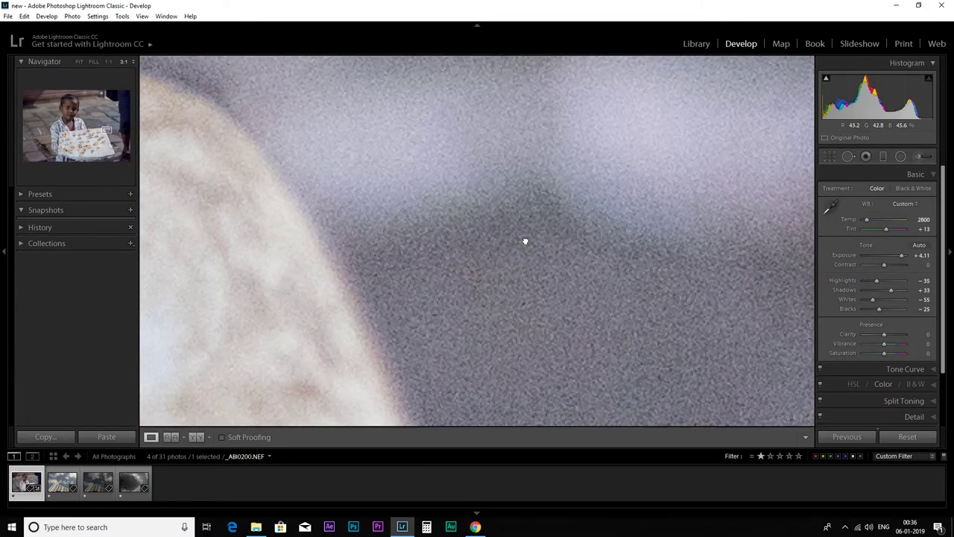
drag(422, 275, 499, 239)
click(499, 239)
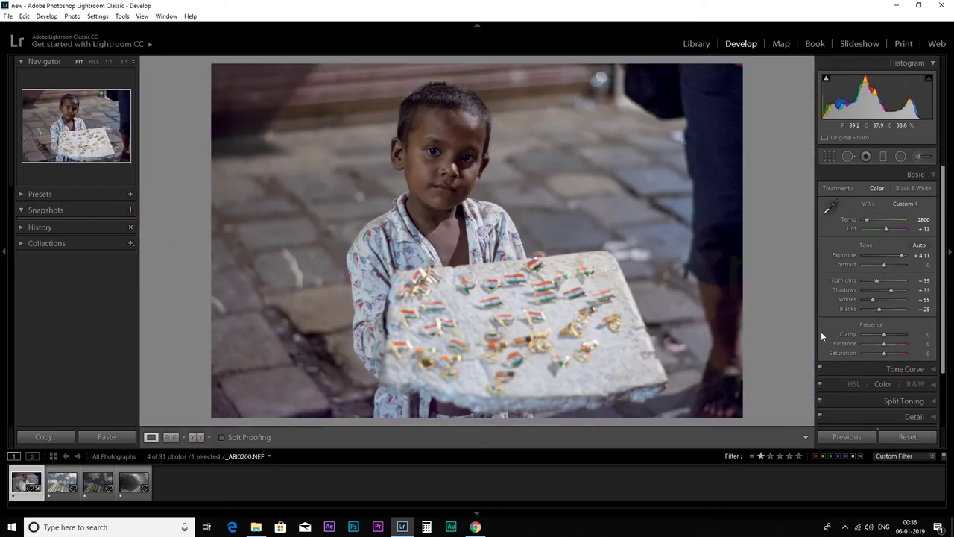
click(934, 175)
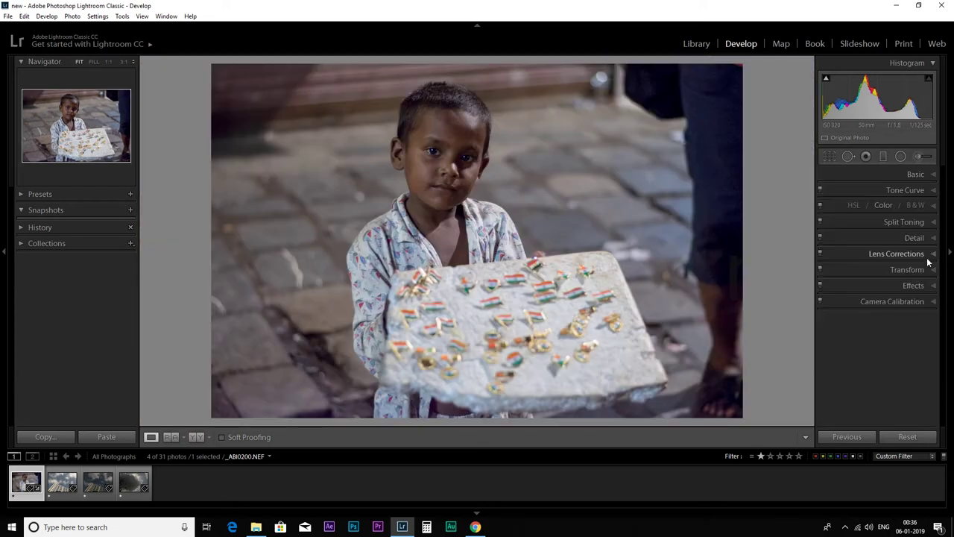
Open the Detail section and set its close-up preview on the boy's nose.
click(935, 240)
scroll(912, 314, down, 3)
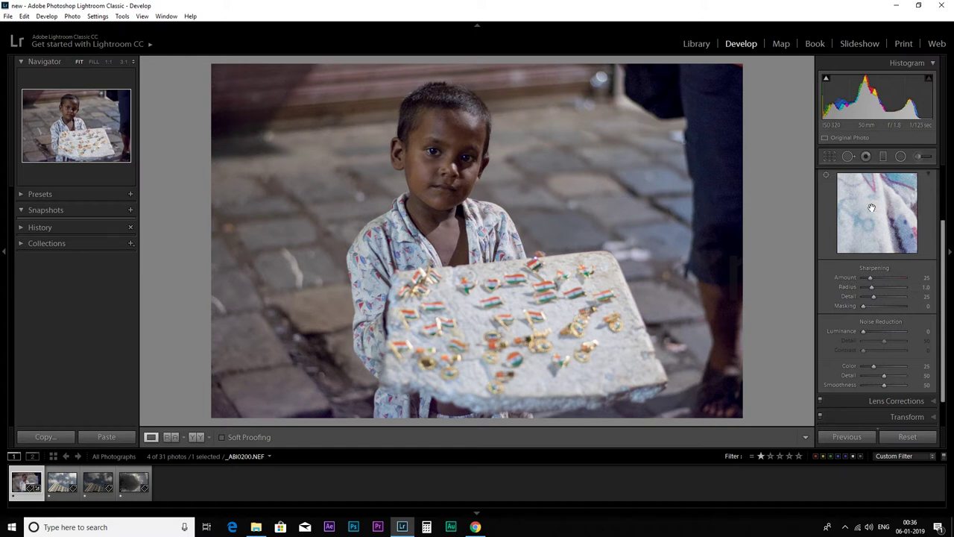
click(827, 176)
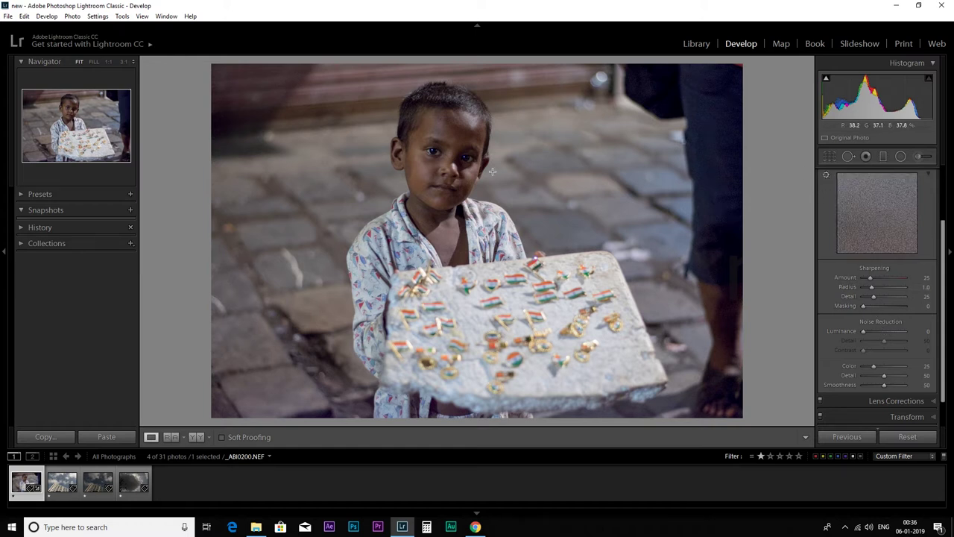
click(451, 171)
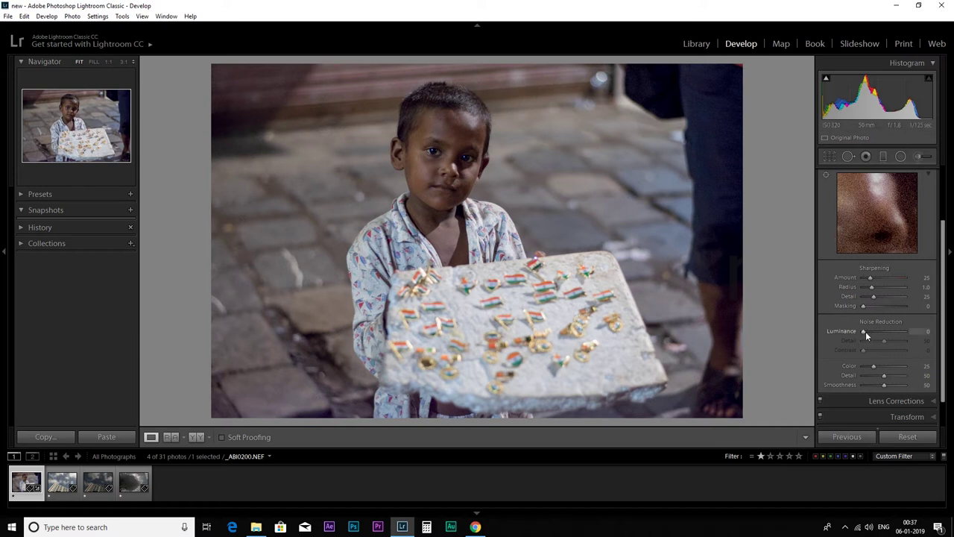
Set Luminance noise reduction 68 (Detail 38, Contrast 18), sharpening Amount 54 and Radius 1.1.
drag(864, 334, 886, 334)
mouse_move(869, 278)
mouse_down()
mouse_move(878, 281)
mouse_move(869, 288)
mouse_up()
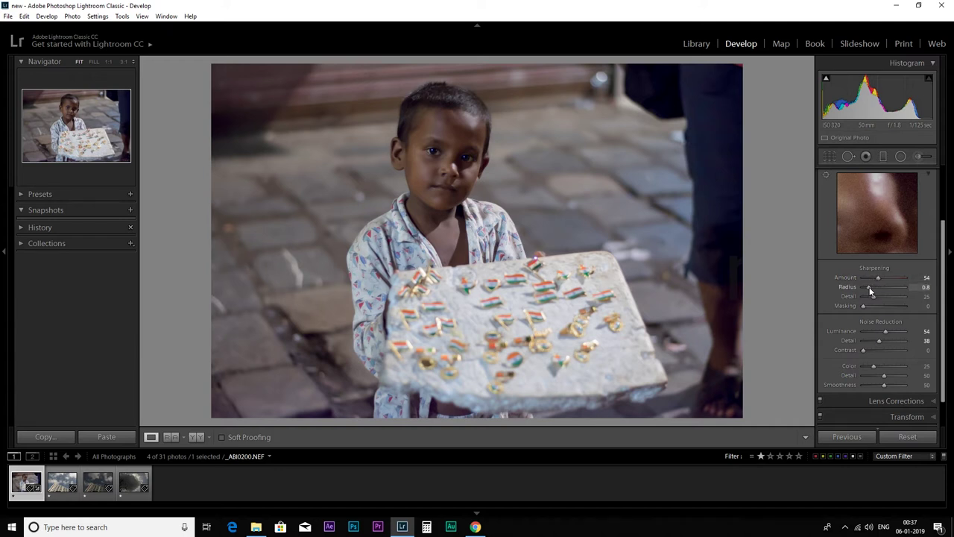
drag(869, 288, 873, 287)
mouse_move(864, 232)
mouse_down()
mouse_move(865, 202)
mouse_move(890, 248)
mouse_move(862, 188)
mouse_move(879, 216)
mouse_move(873, 231)
mouse_move(865, 193)
mouse_up()
click(40, 227)
click(43, 277)
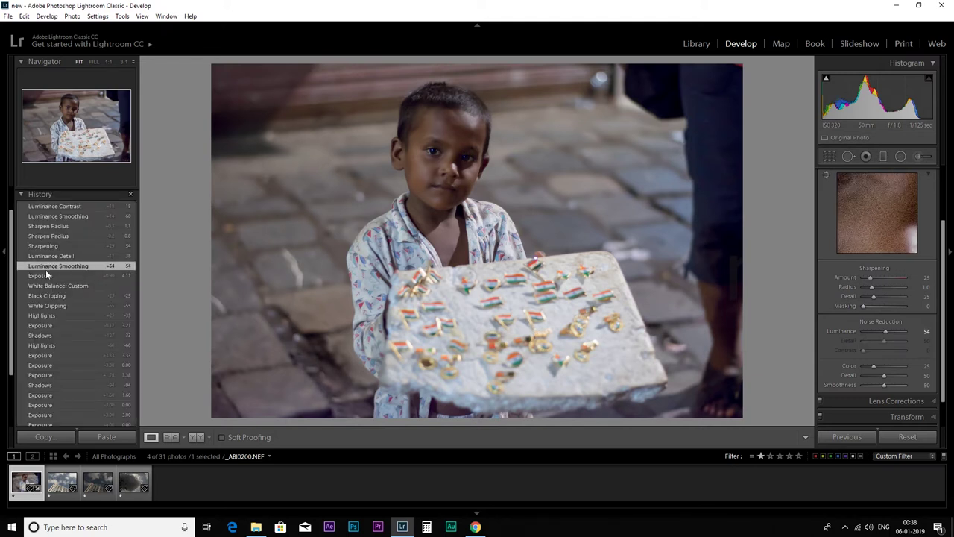
Compare history states before and after sharpening and noise reduction, then go to the next photo.
click(43, 276)
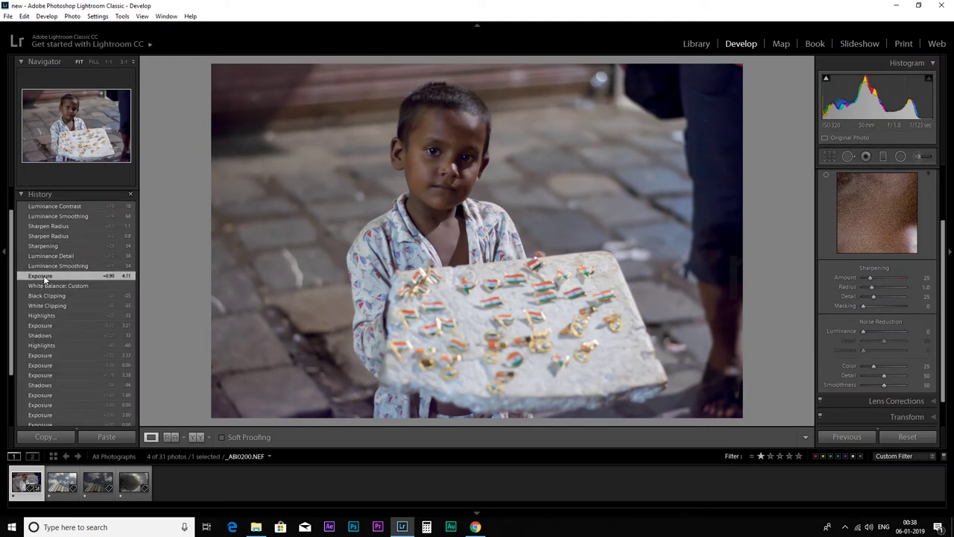
click(49, 206)
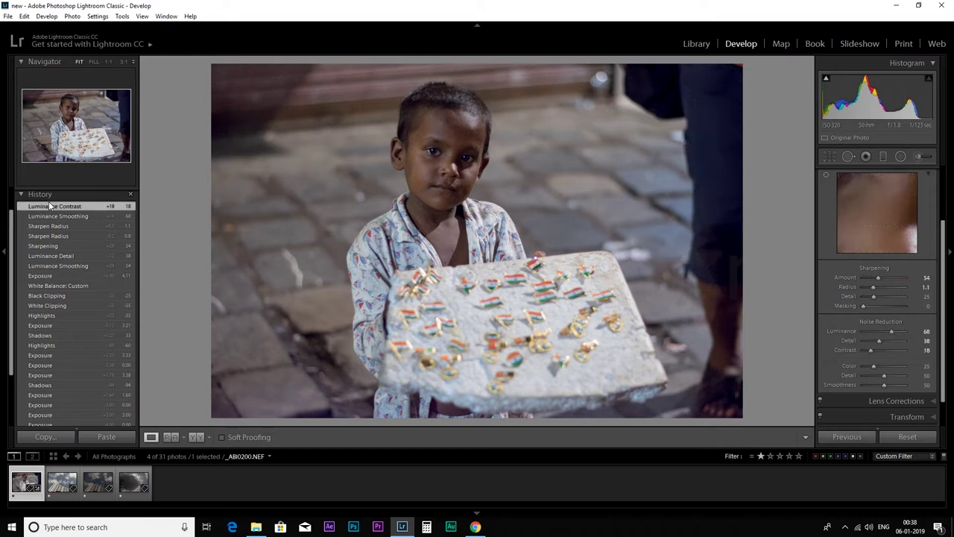
click(47, 275)
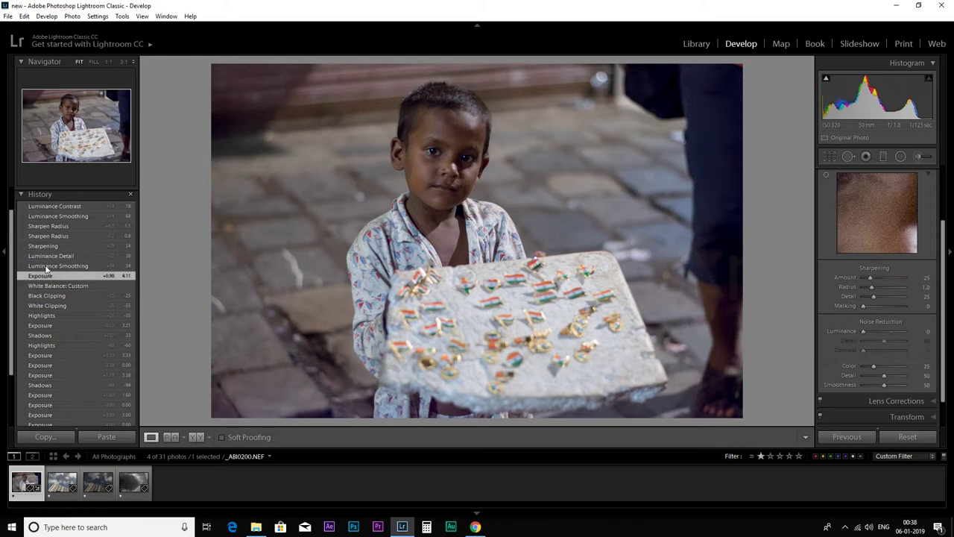
key(Right)
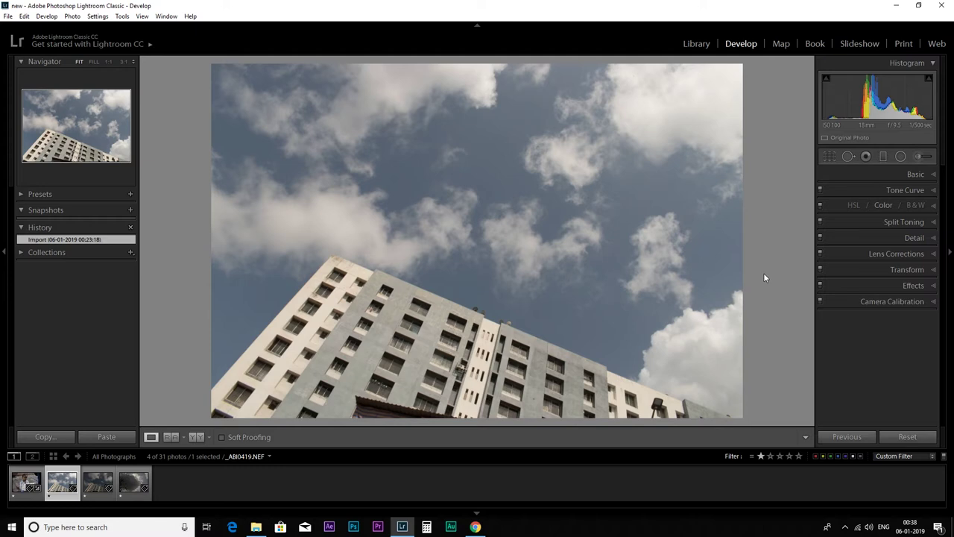
Select the darker building photo and expand its Basic adjustments.
key(Right)
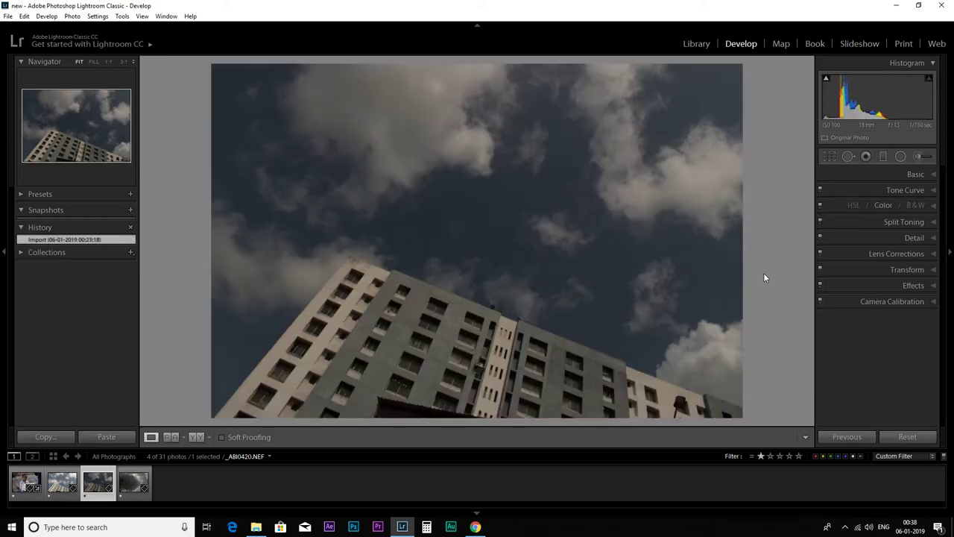
key(Right)
key(Left)
click(929, 176)
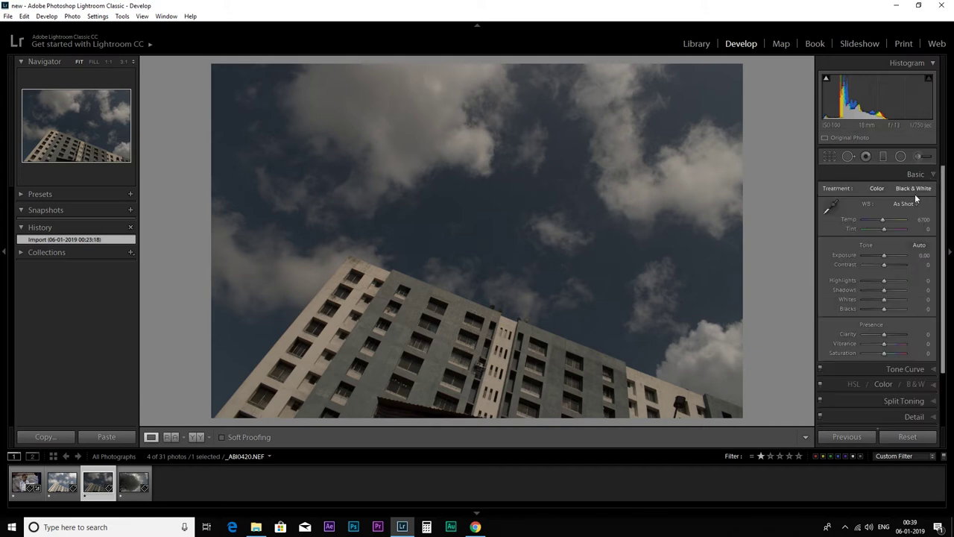
Set Exposure +1.30, Highlights -55, Shadows +30, Whites -40 and Blacks -50 on the building photo.
scroll(885, 254, up, 3)
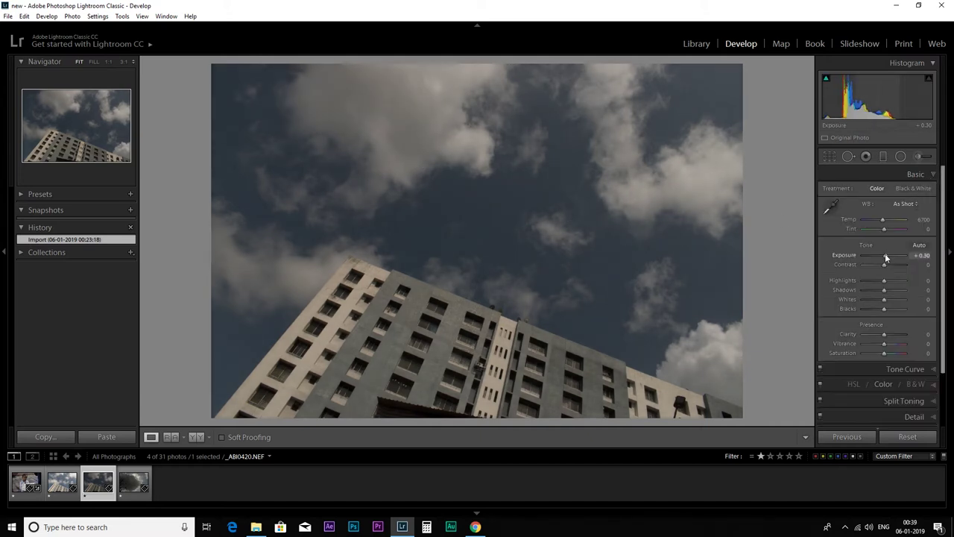
scroll(885, 253, up, 4)
scroll(885, 255, up, 5)
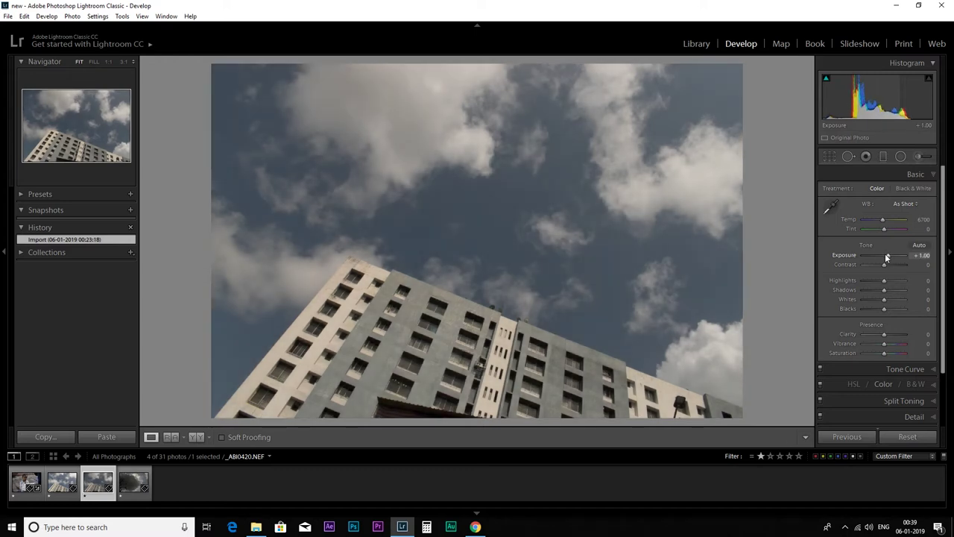
scroll(885, 282, down, 3)
scroll(885, 283, down, 1)
scroll(885, 283, down, 3)
scroll(885, 284, down, 2)
scroll(885, 284, down, 2)
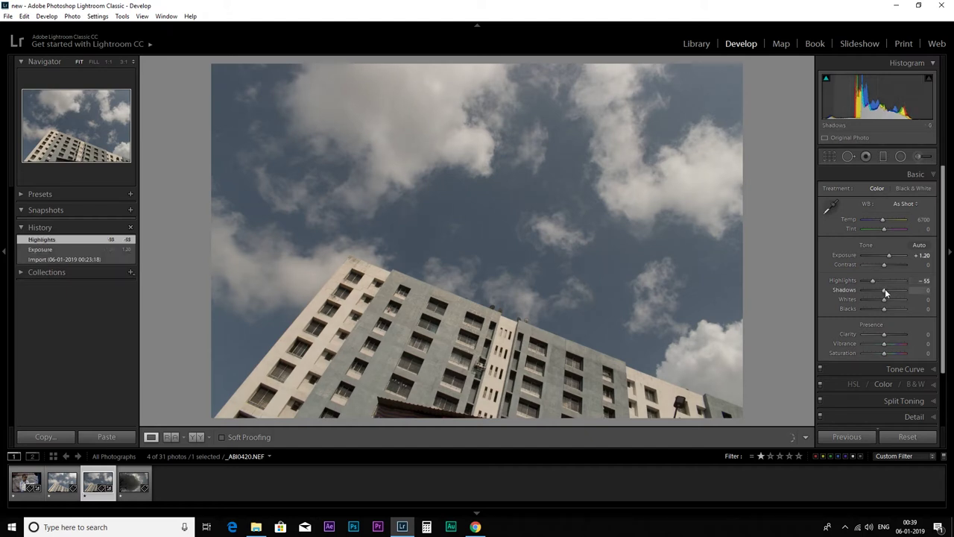
scroll(885, 288, up, 6)
scroll(885, 301, down, 5)
scroll(885, 301, down, 3)
scroll(885, 309, down, 3)
scroll(885, 310, down, 3)
scroll(884, 309, down, 3)
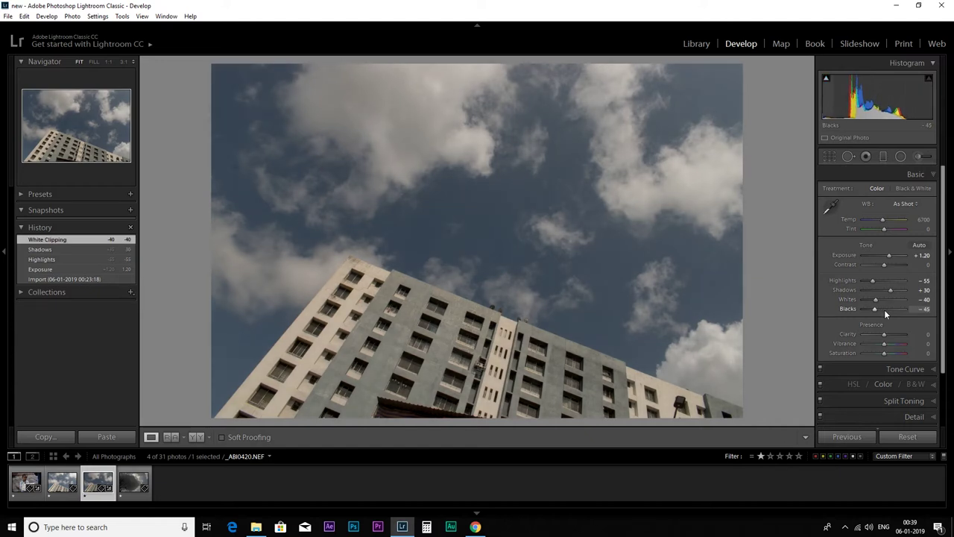
scroll(886, 311, up, 1)
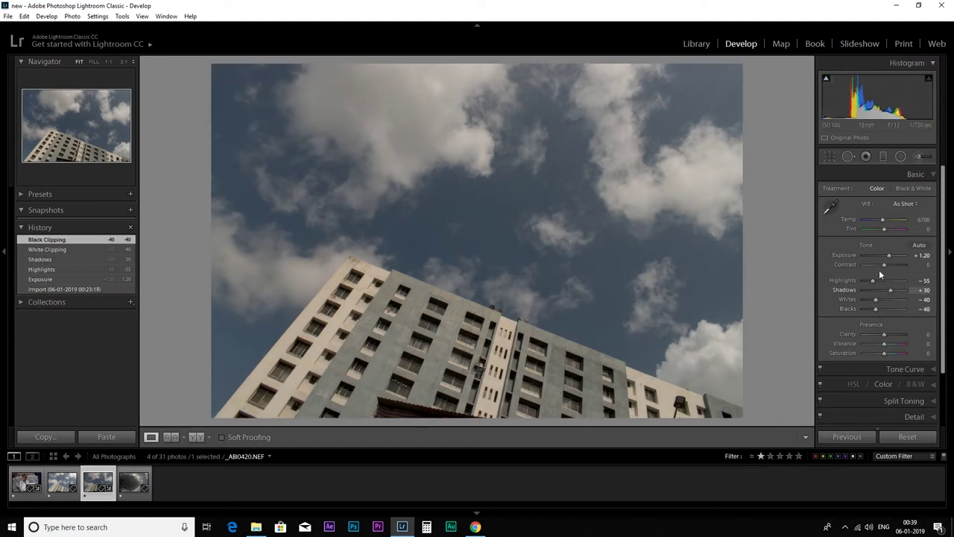
scroll(889, 256, up, 1)
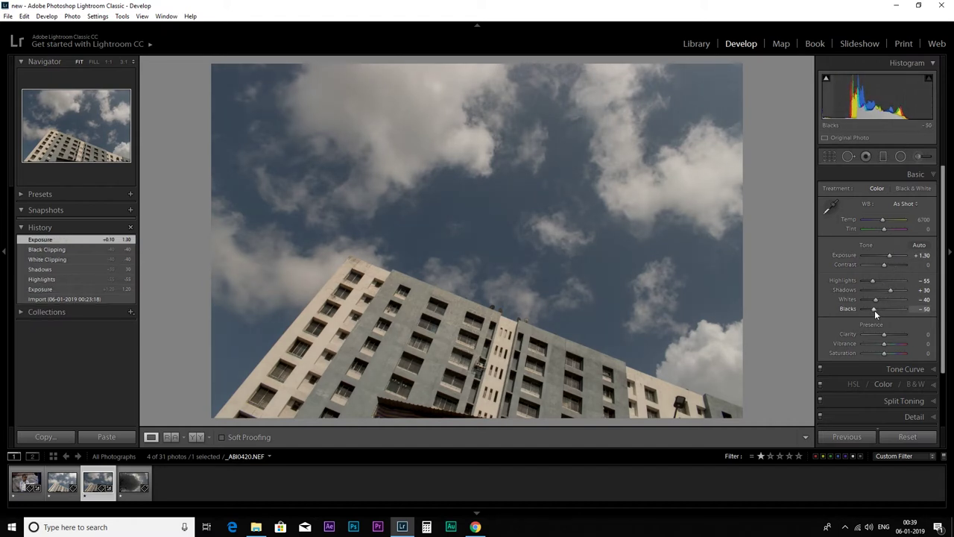
scroll(875, 310, down, 2)
click(832, 203)
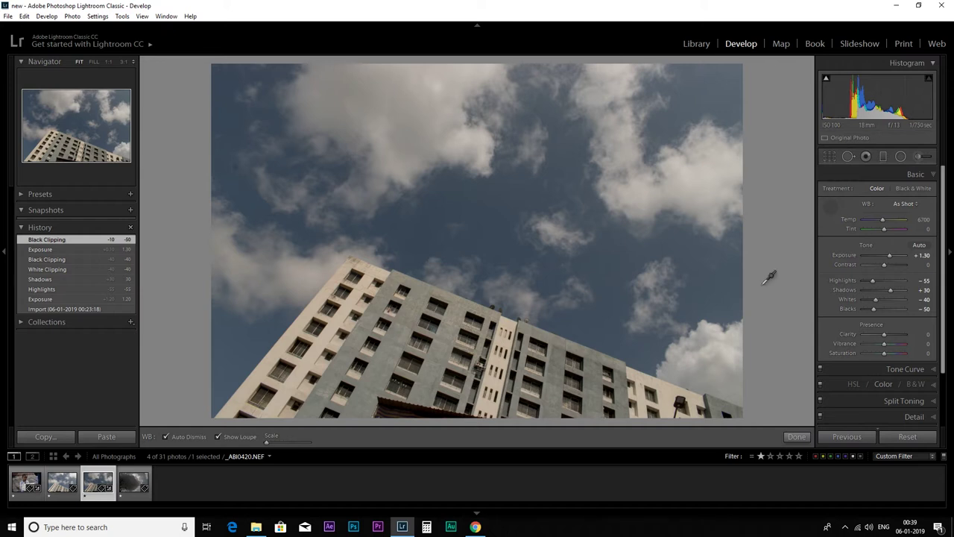
Sample white balance from the gray wall (Temp 5100, Tint +8), set Exposure +1.70, show two-star photos.
click(668, 387)
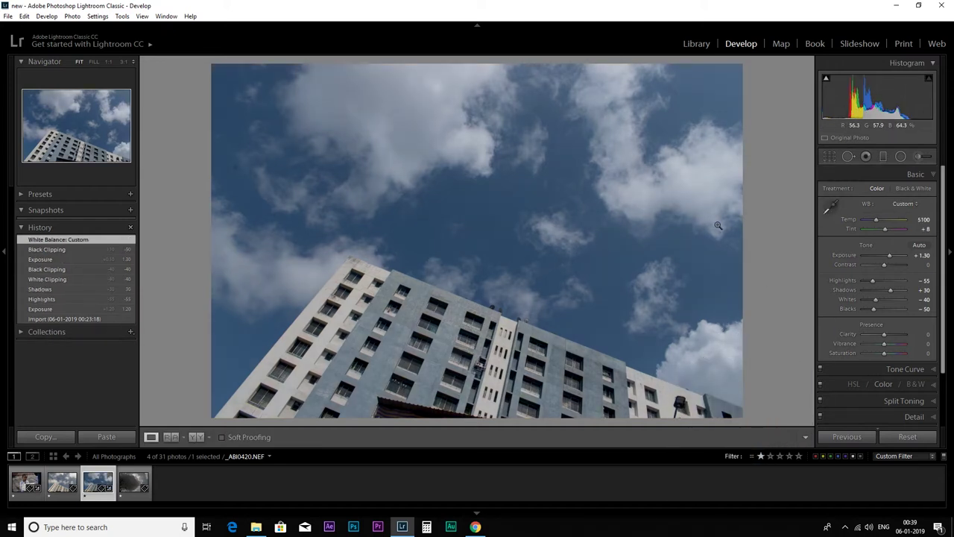
drag(894, 256, 891, 259)
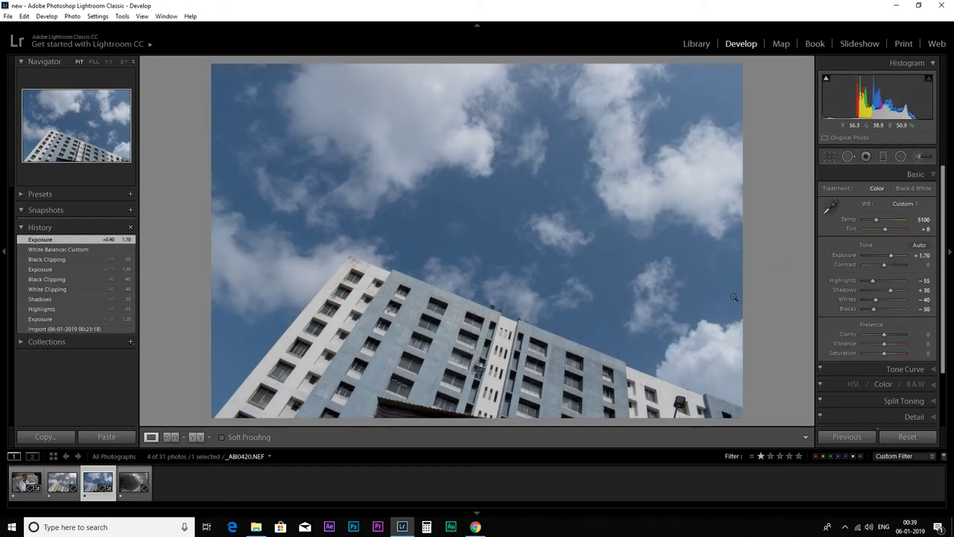
click(771, 457)
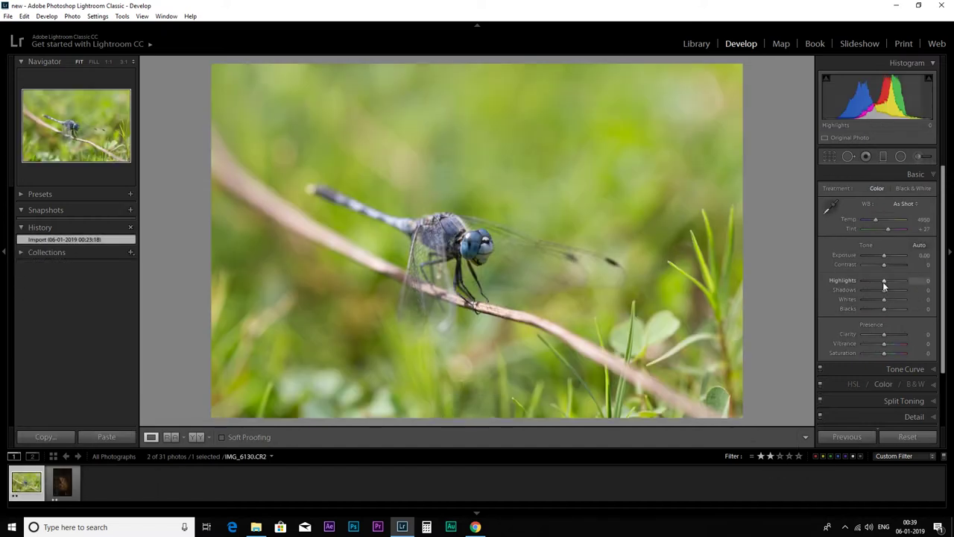
Set the dragonfly photo's Highlights -45, Shadows +25, Whites and Blacks -55, and Clarity +12.
key(Down)
key(Down)
key(Down)
key(Down)
key(Down)
key(Down)
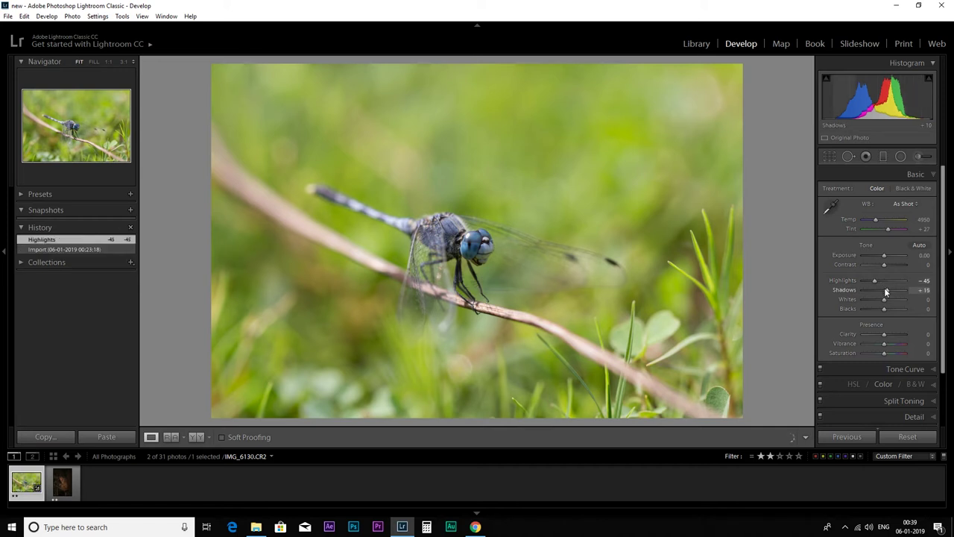
key(Down)
key(Down)
key(Down)
key(Up)
key(Up)
key(Down)
key(Down)
key(Down)
key(Down)
key(Down)
key(Down)
key(Down)
key(Down)
key(Down)
key(Down)
key(Down)
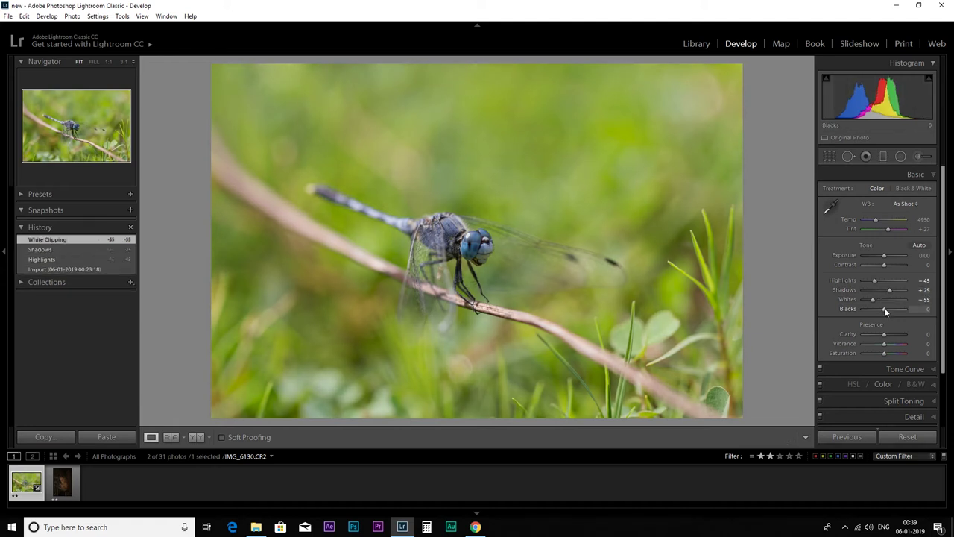
key(Down)
key(Down)
key(Down)
key(Down)
key(Down)
key(Down)
key(Down)
key(Down)
key(Down)
key(Down)
key(Down)
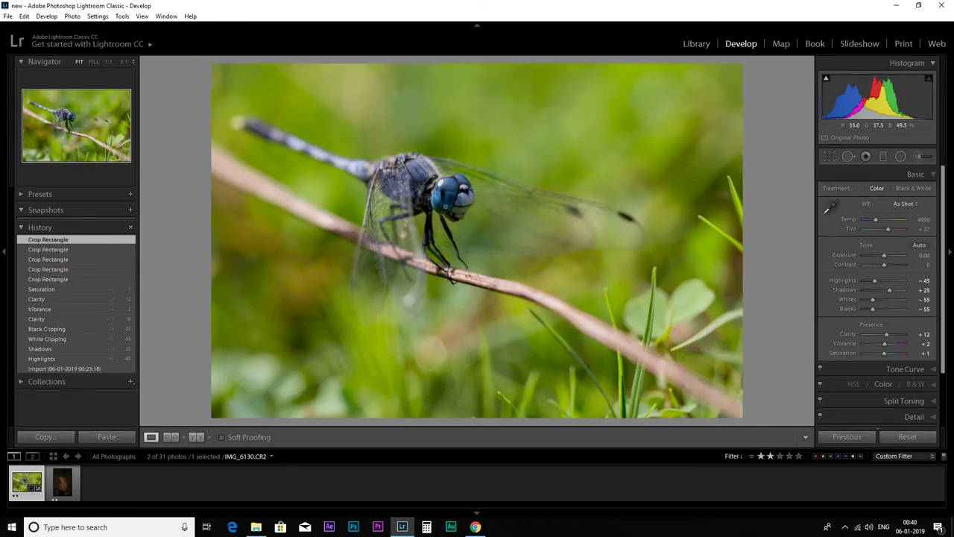
Crop the dragonfly photo to tighter framing, then advance to the monkey photo.
click(830, 157)
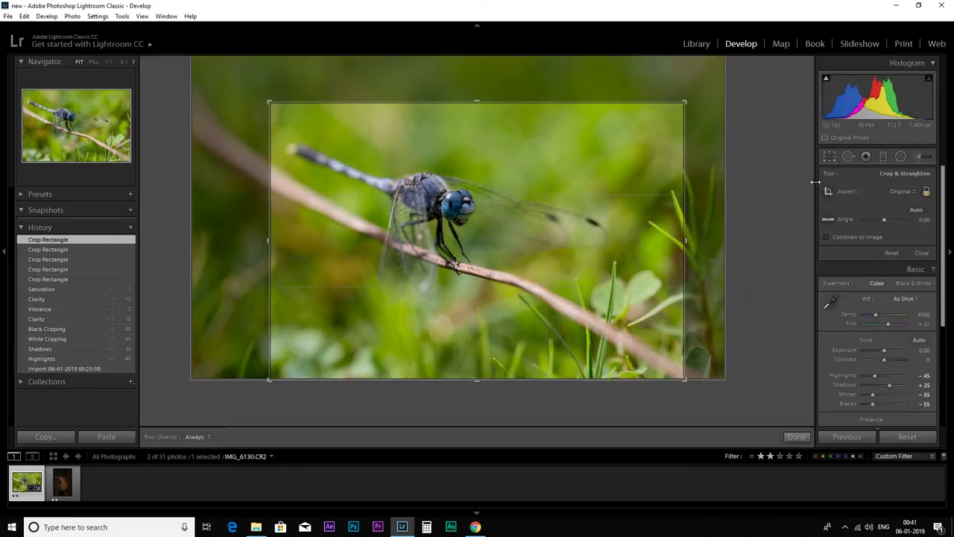
key(r)
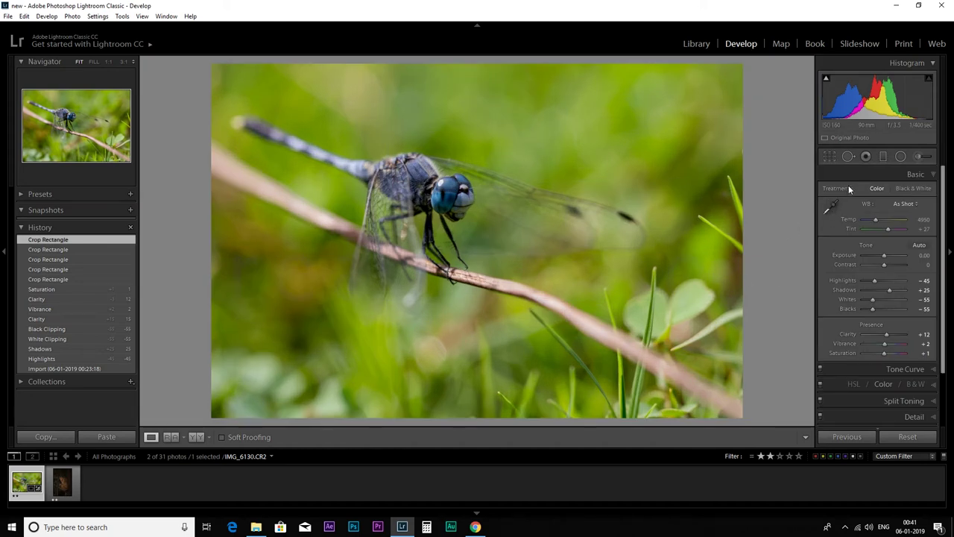
click(828, 158)
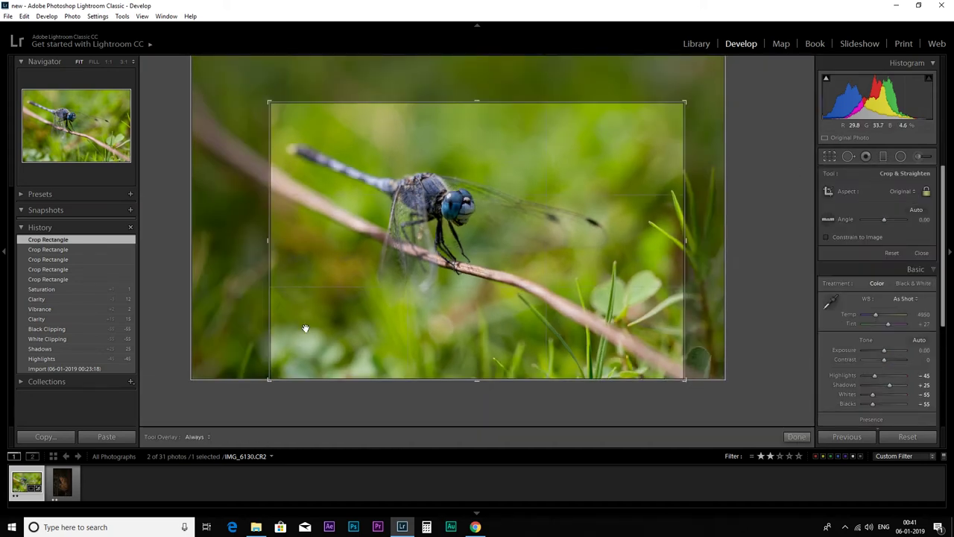
key(r)
key(Right)
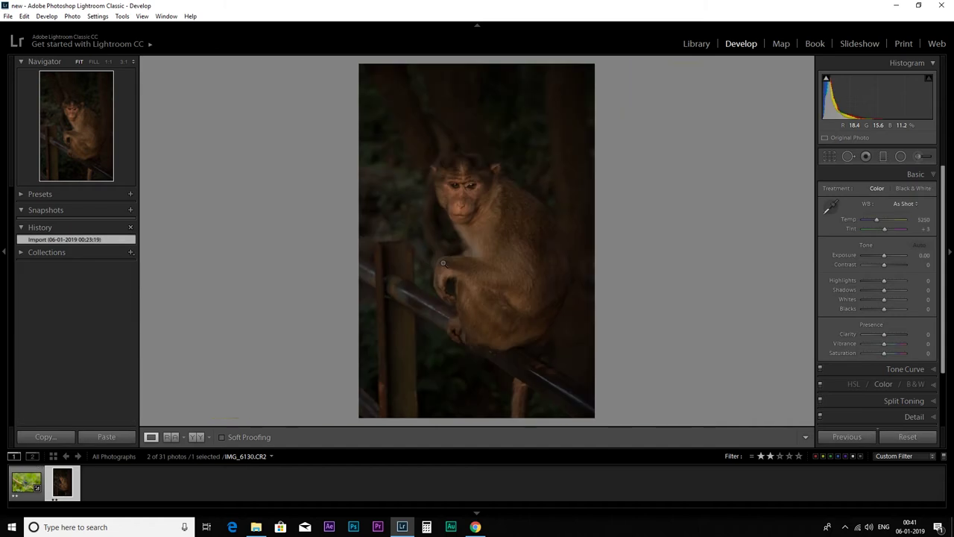
Try a few exposure values on the monkey photo, then set Exposure to +0.90.
drag(884, 255, 898, 255)
double_click(897, 257)
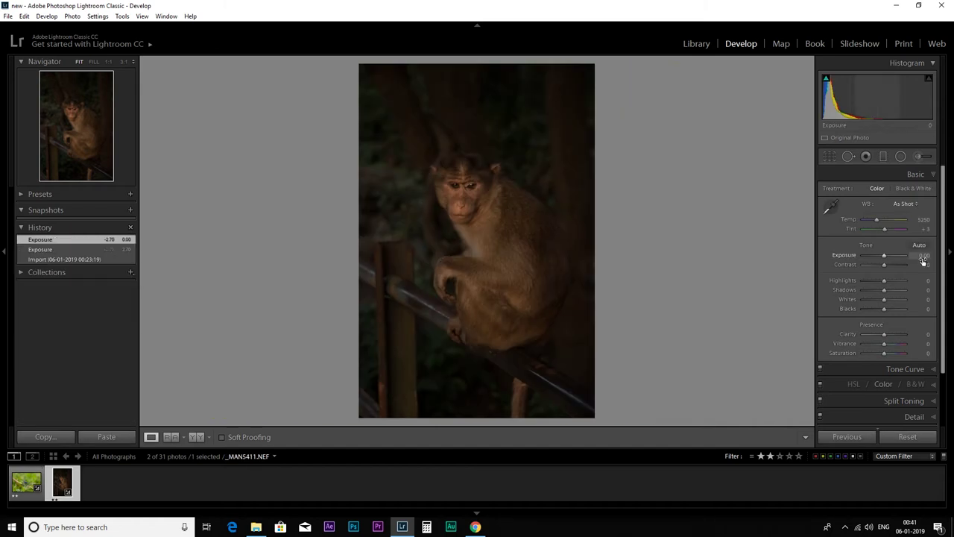
click(897, 255)
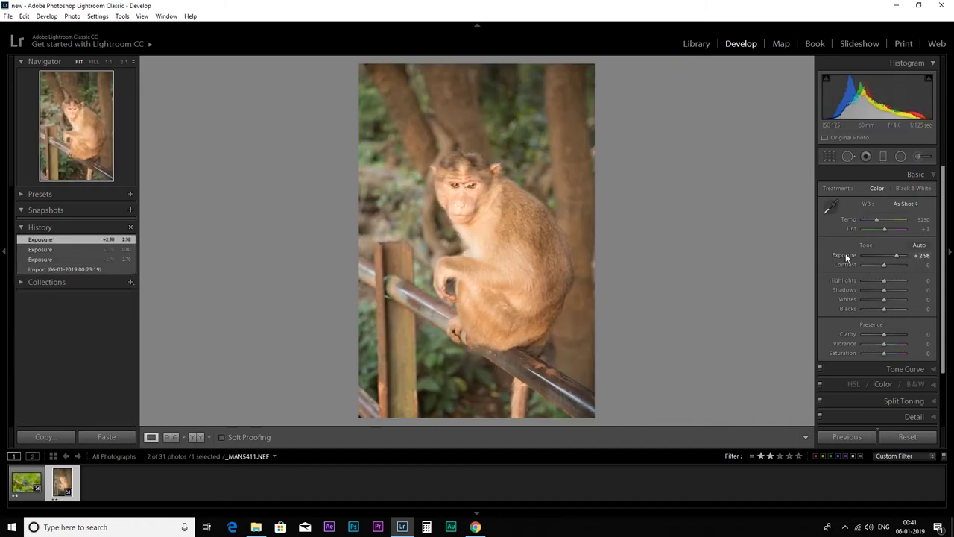
double_click(845, 256)
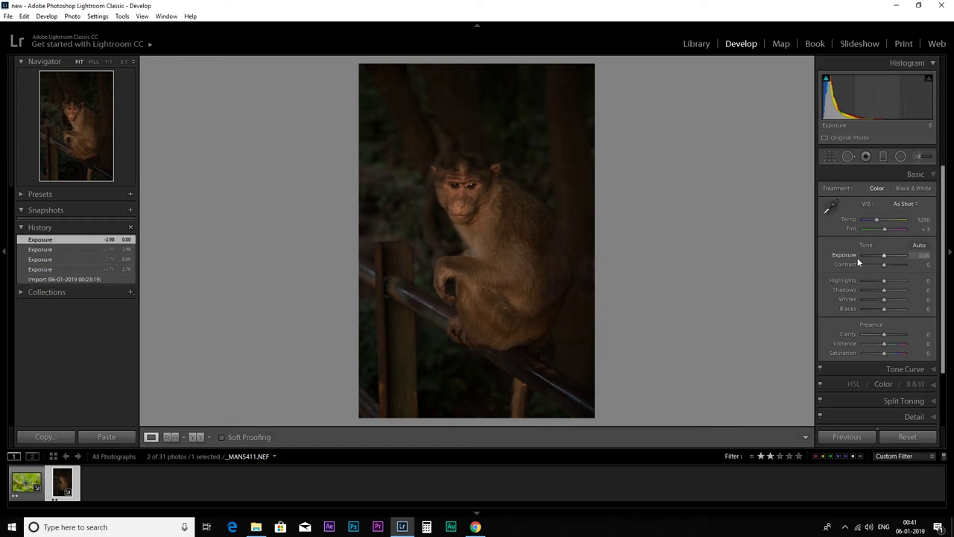
key(Up)
key(Up)
key(Up)
key(Up)
key(Up)
key(Up)
key(Up)
key(Up)
key(Up)
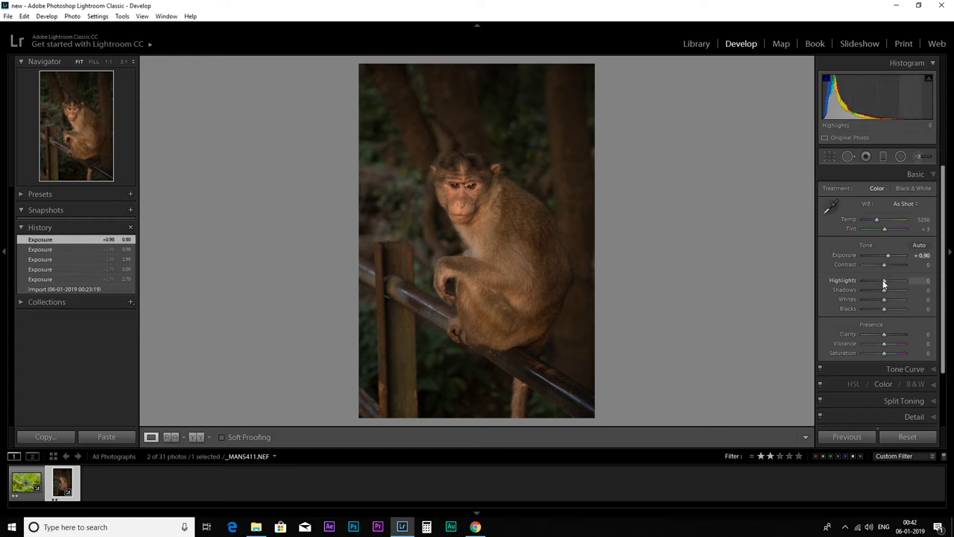
Set Highlights -35, Shadows +50, Whites -35, Blacks -40 and raise Exposure to +1.70.
key(Down)
key(Down)
key(Down)
key(Up)
key(Up)
key(Up)
key(Up)
key(Up)
key(Up)
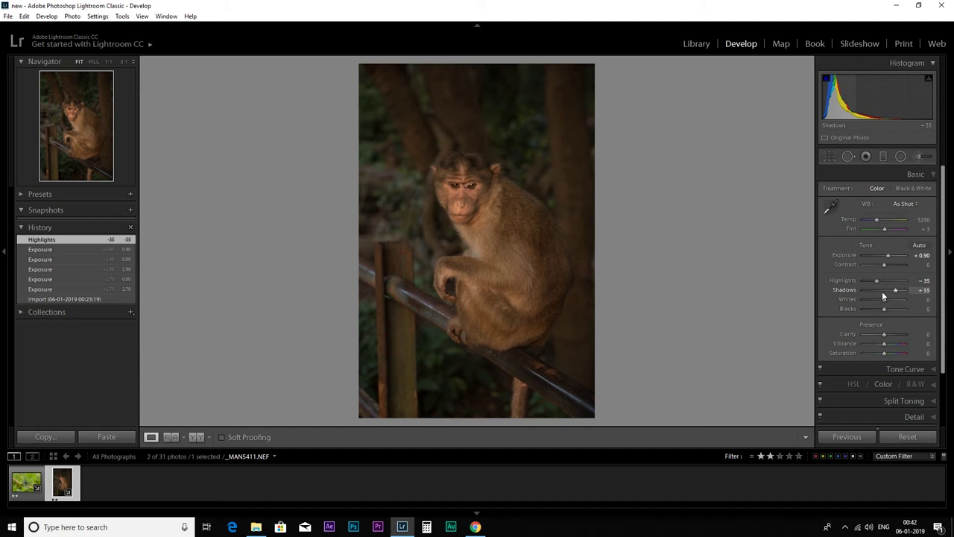
key(Down)
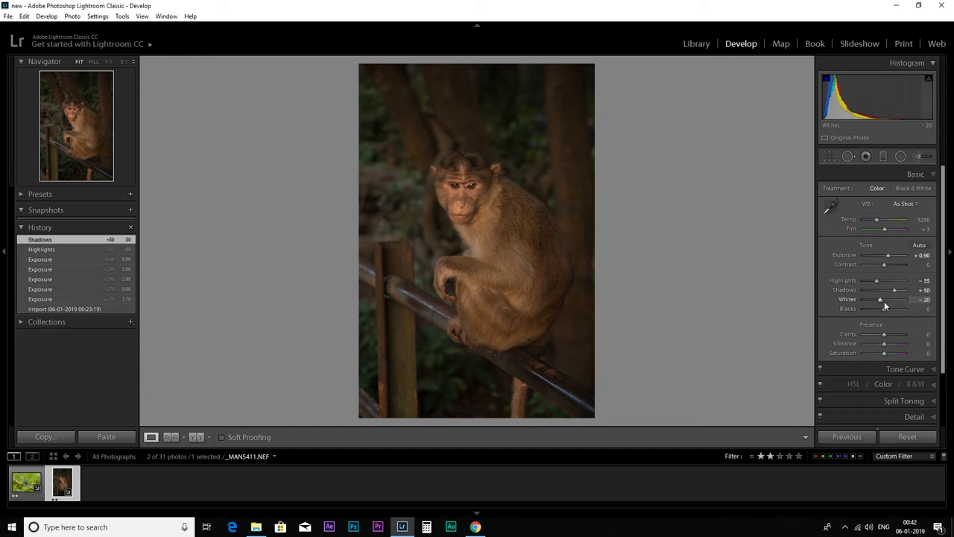
key(Down)
key(Down)
key(Down)
key(Down)
key(Down)
key(Down)
key(Down)
key(Down)
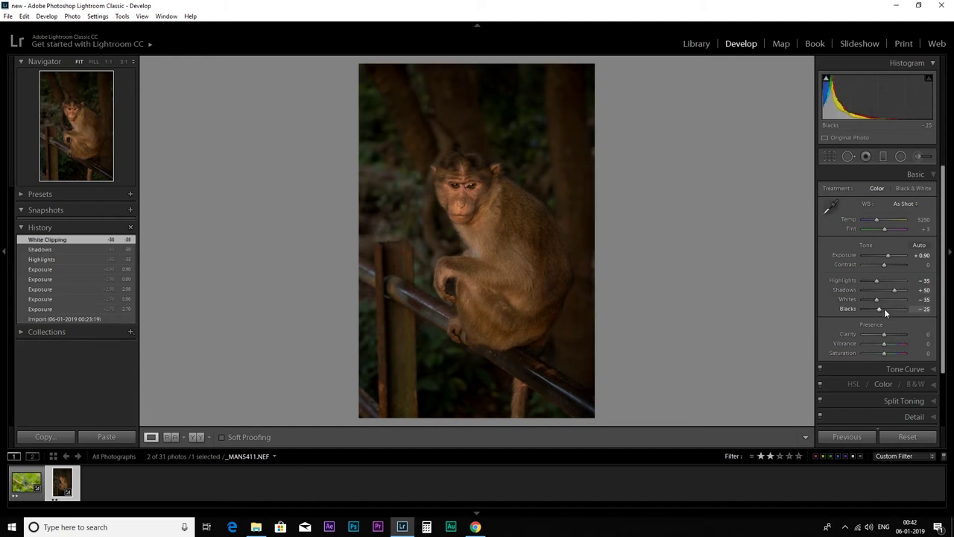
key(Up)
key(Up)
key(Up)
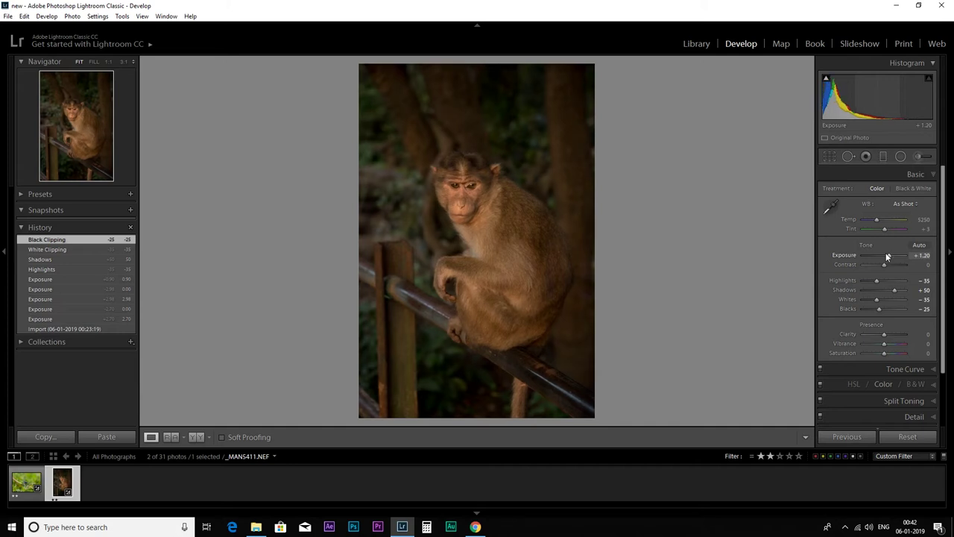
key(Up)
key(Up)
key(Up)
key(Up)
key(Up)
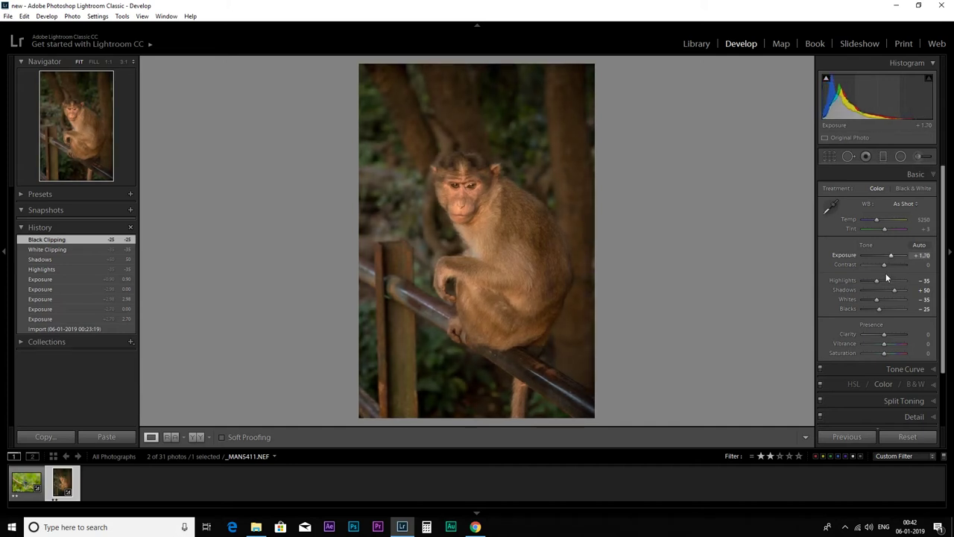
key(Down)
key(Down)
key(Down)
key(Down)
key(Up)
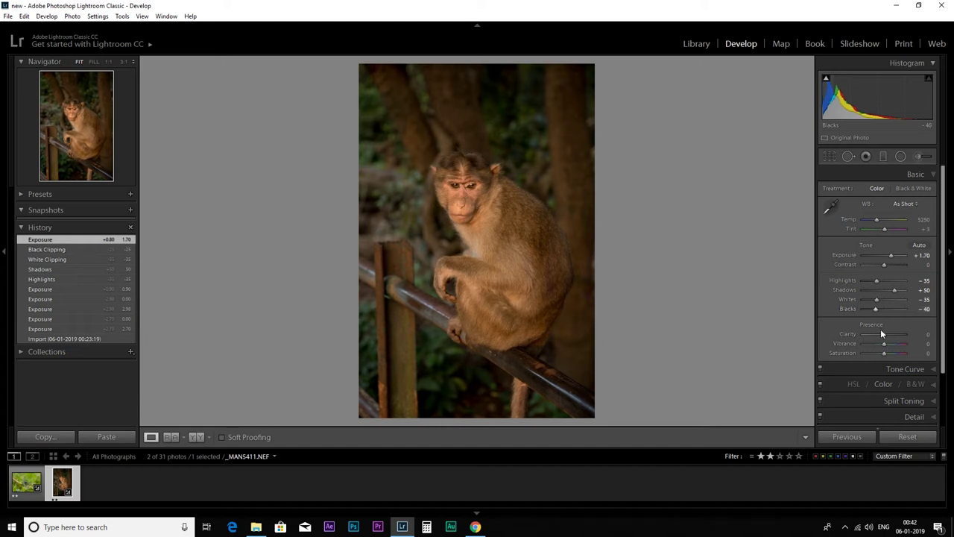
Enter Temp 4700, shift Tint to +8 and set Exposure to +1.90.
click(923, 220)
key(Down)
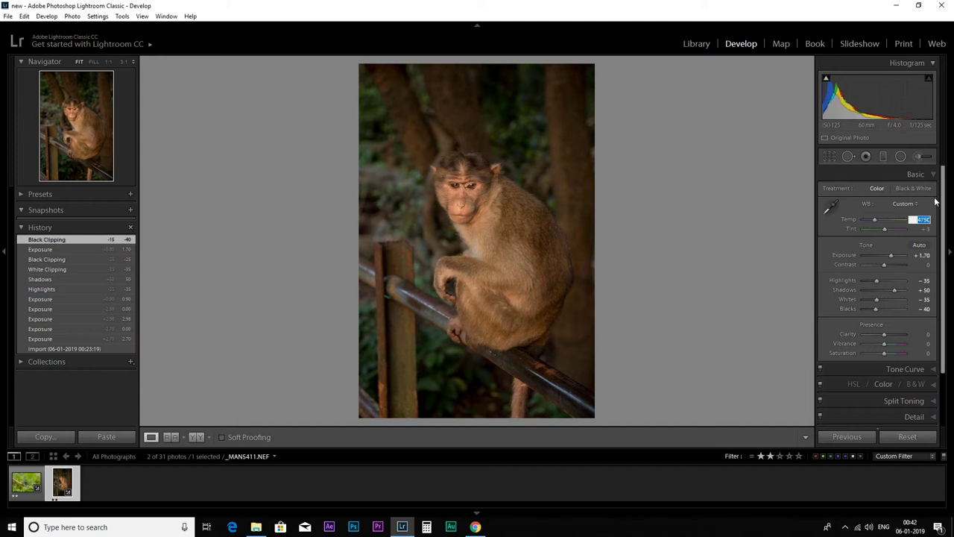
text(4700)
key(Return)
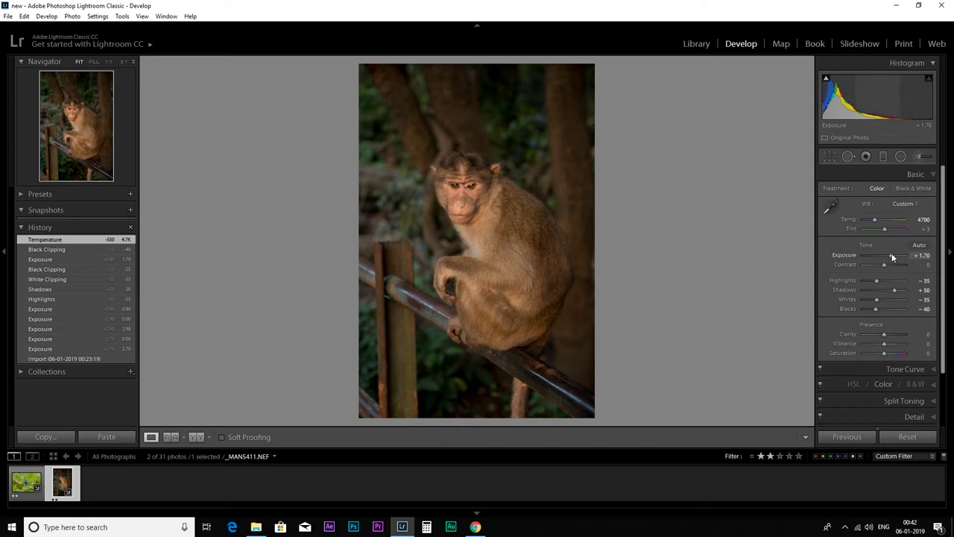
click(892, 255)
click(923, 255)
key(Up)
key(Up)
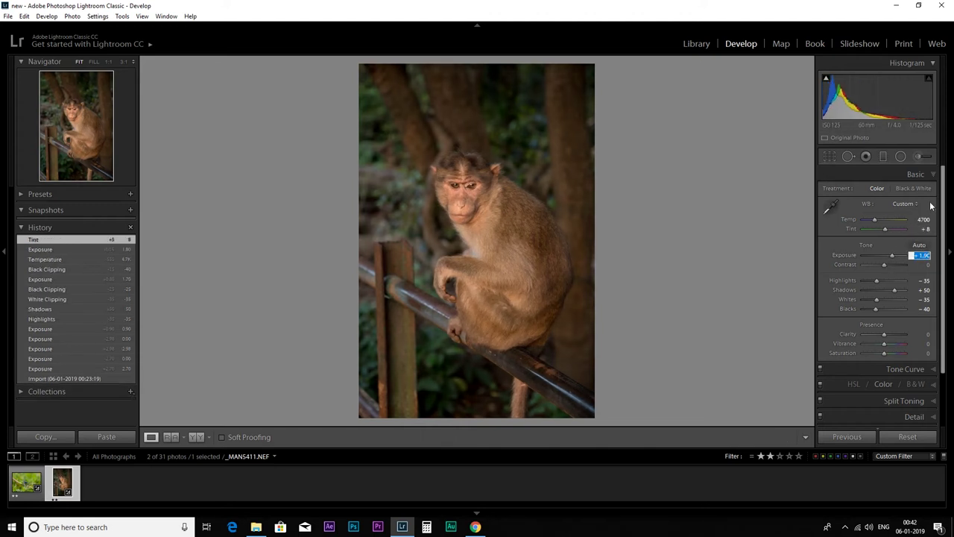
key(Return)
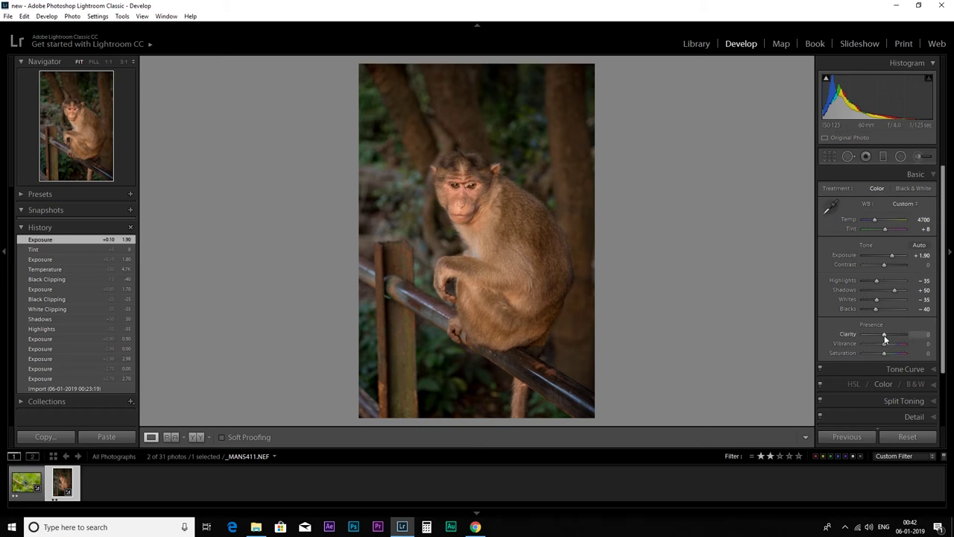
Raise Clarity to +21, zoom in on the eyes and back out, then filter to five-star photos.
drag(888, 335, 889, 335)
click(463, 187)
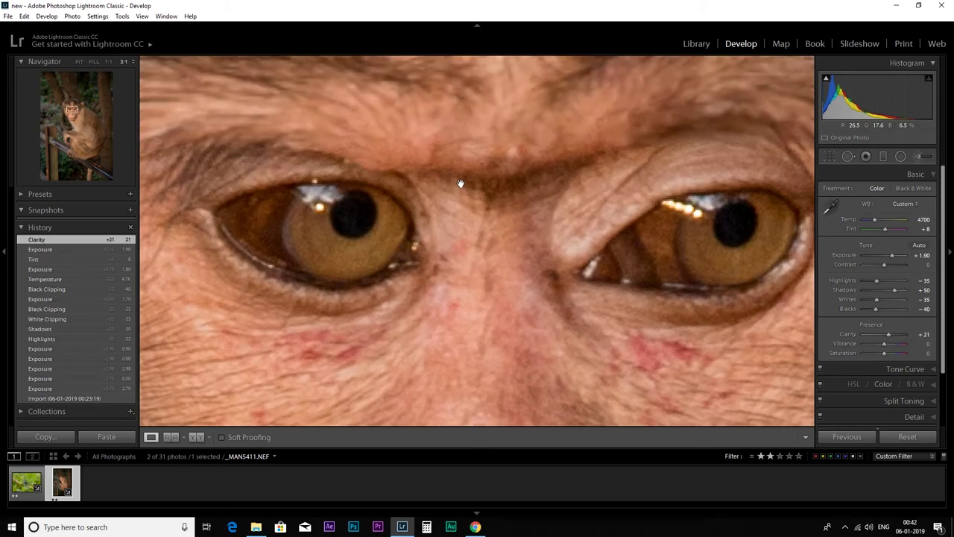
click(435, 239)
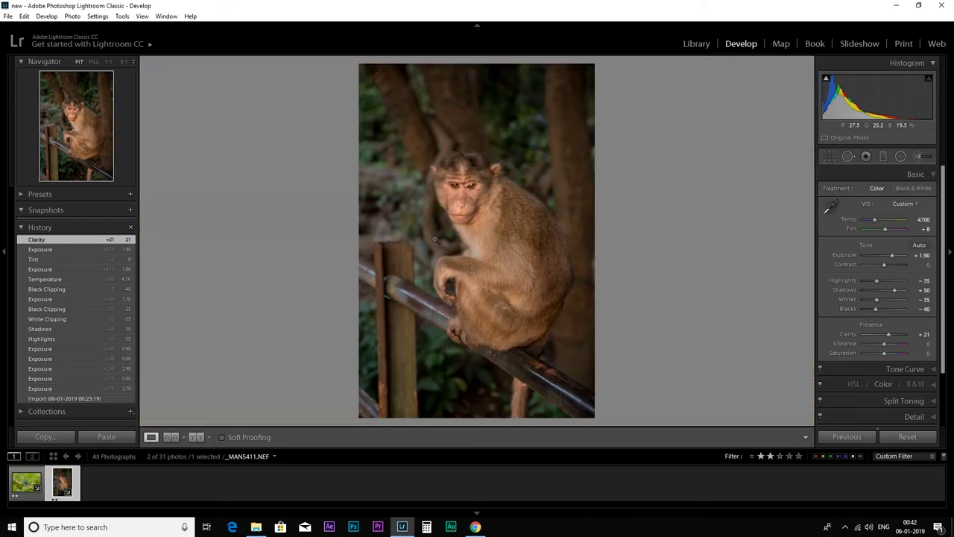
click(795, 456)
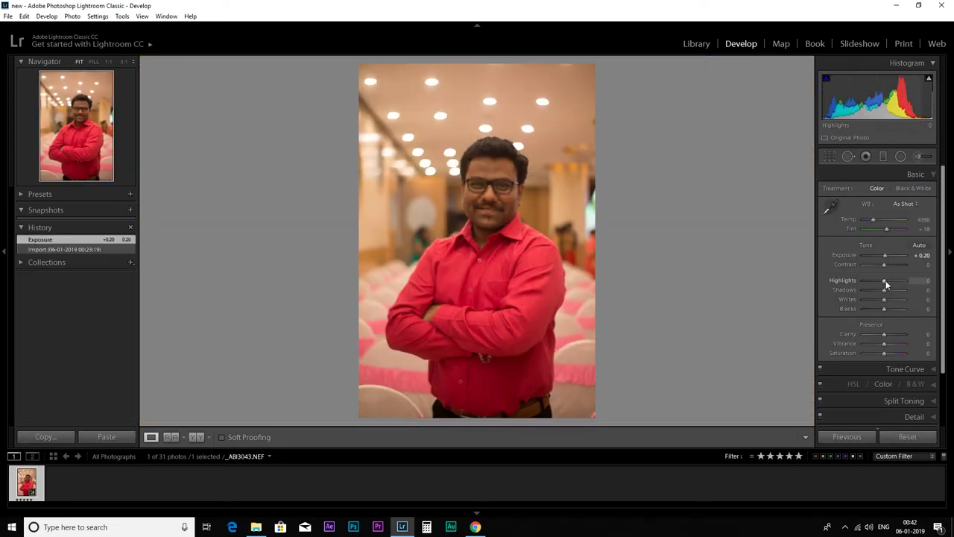
Pull the red-shirt portrait's Highlights down to -50.
drag(886, 280, 884, 290)
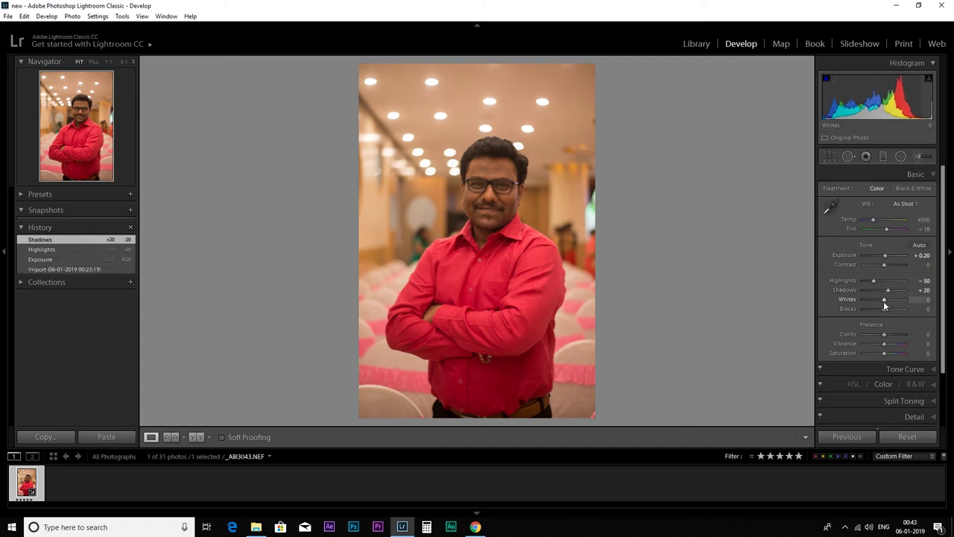
scroll(884, 307, down, 5)
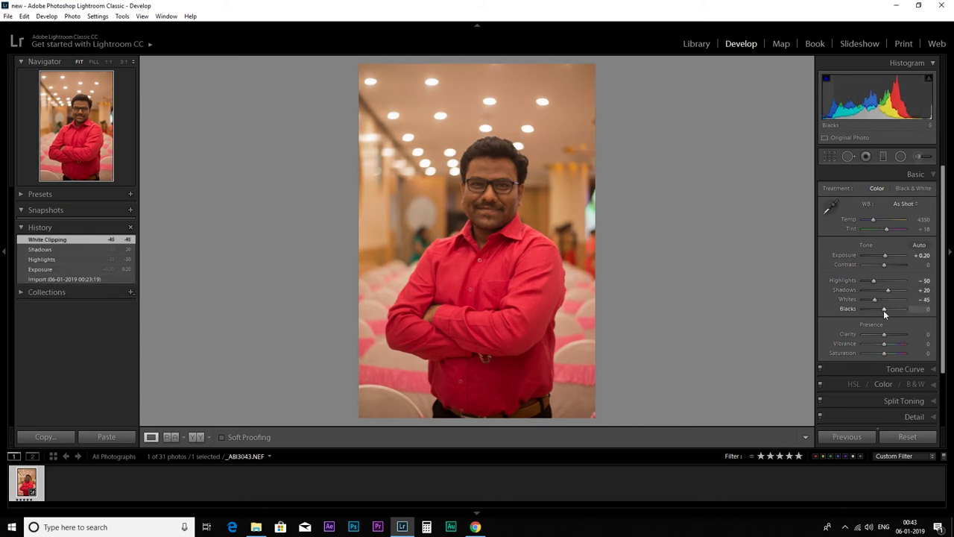
scroll(883, 310, down, 5)
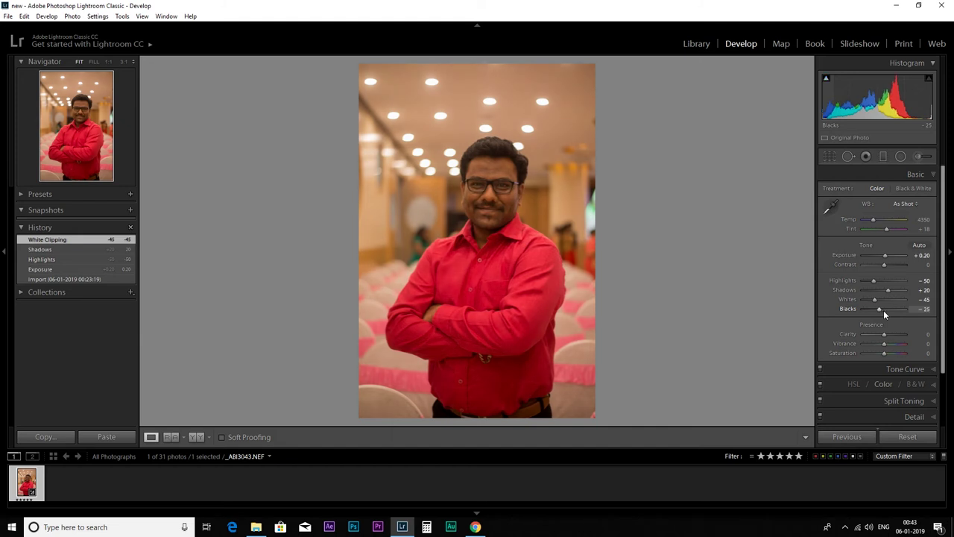
scroll(884, 310, up, 2)
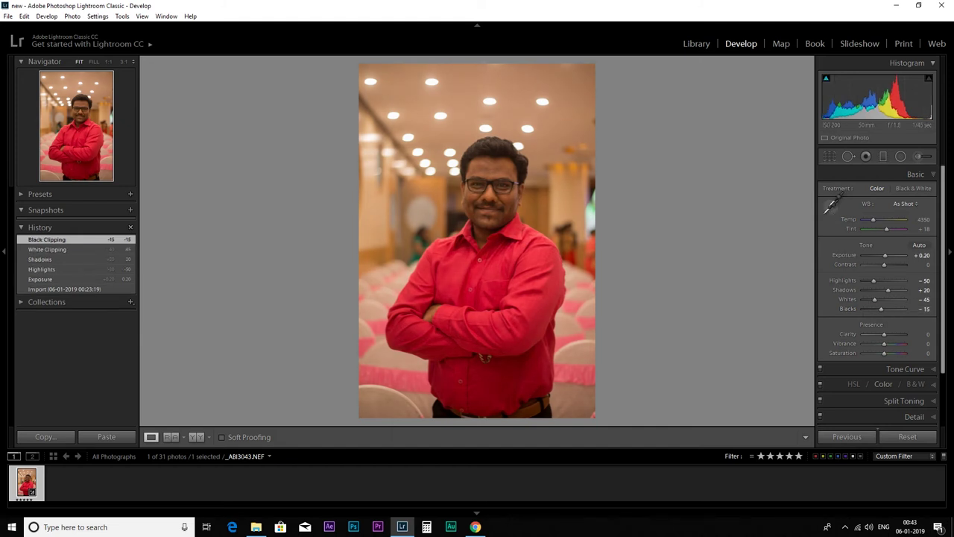
Neutralise the warm cast with the white balance eyedropper, then filter the filmstrip to red-labelled photos.
click(831, 206)
click(582, 358)
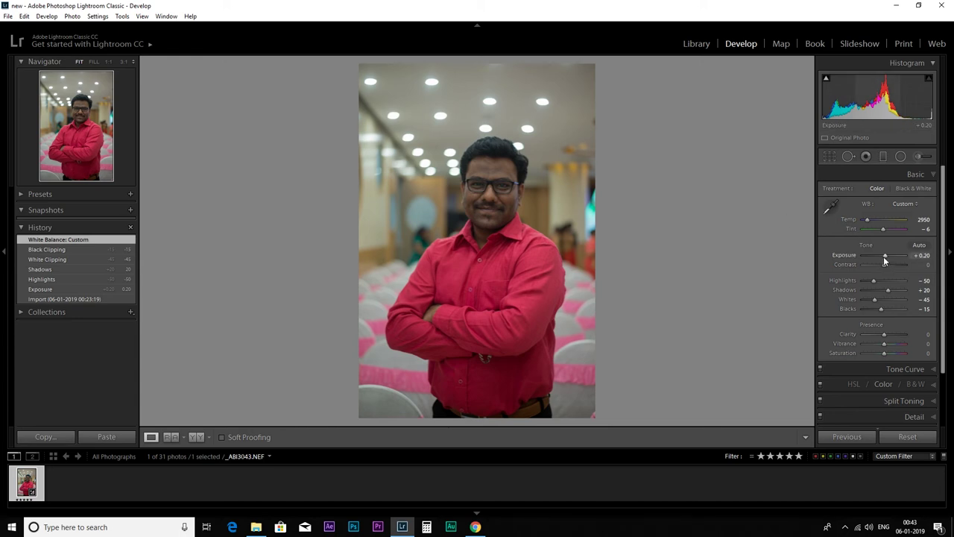
scroll(884, 257, up, 5)
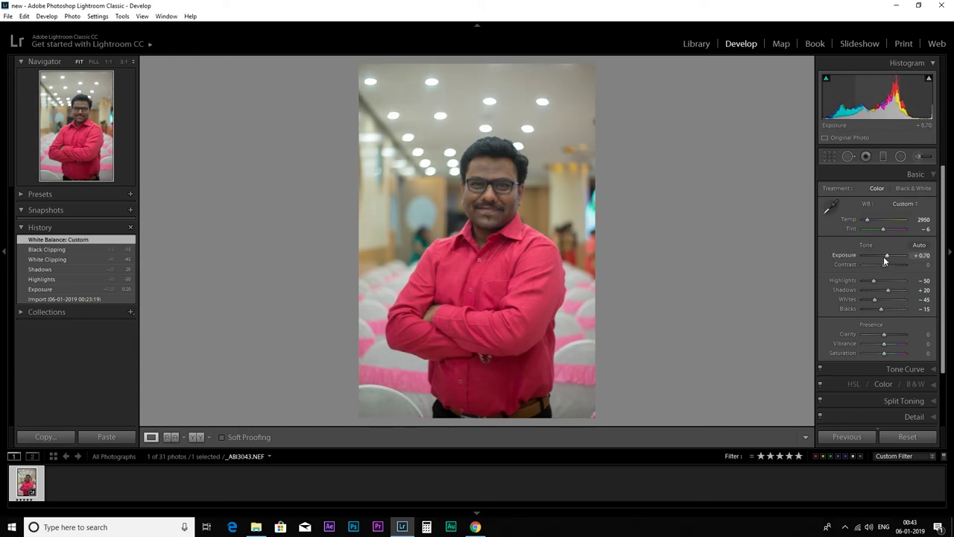
click(816, 455)
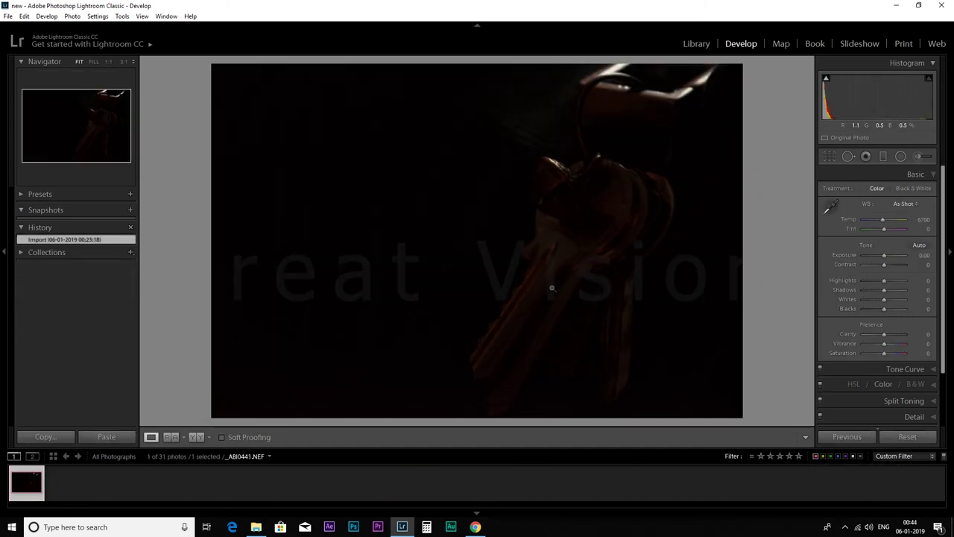
Brighten the dark keys photo sharply, recover Highlights to -62, lift Shadows, lower Whites and reset Vibrance to 0.
click(886, 255)
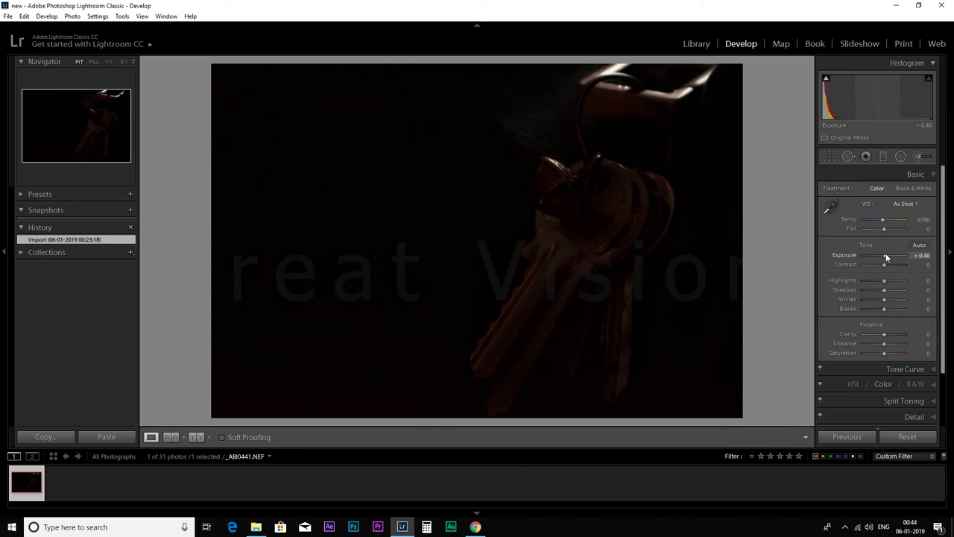
drag(886, 255, 900, 255)
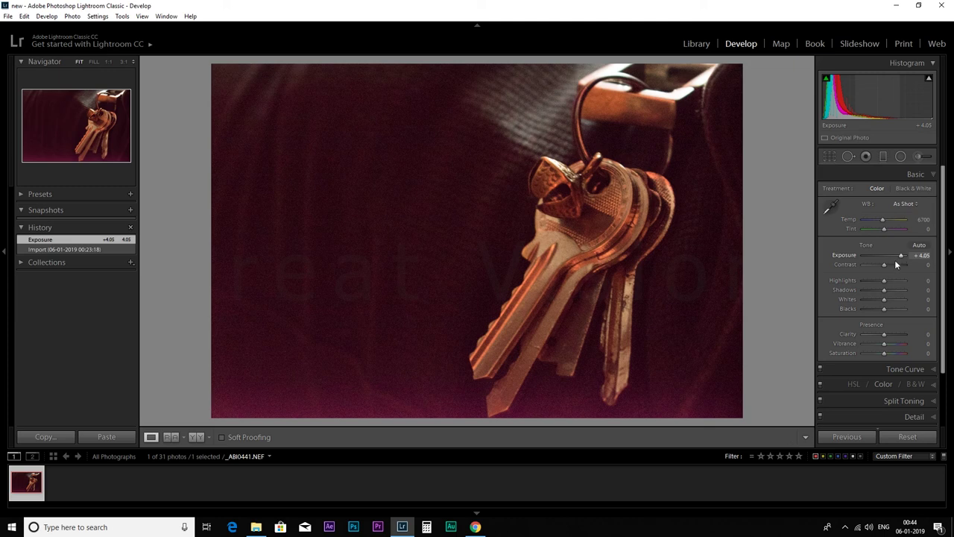
mouse_move(886, 281)
mouse_down()
mouse_move(873, 280)
mouse_move(895, 290)
mouse_up()
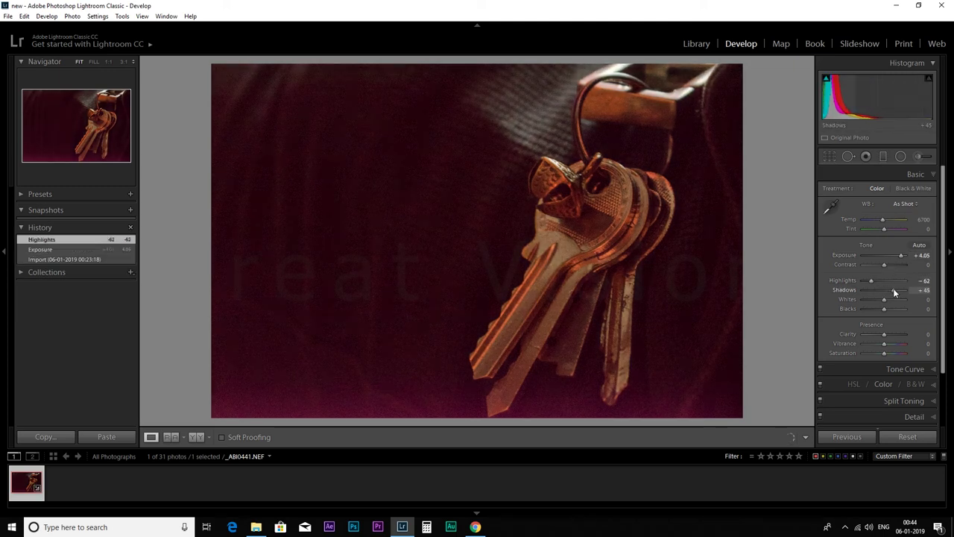
mouse_move(885, 299)
mouse_down()
mouse_move(873, 299)
mouse_move(893, 337)
mouse_move(885, 344)
mouse_up()
double_click(854, 342)
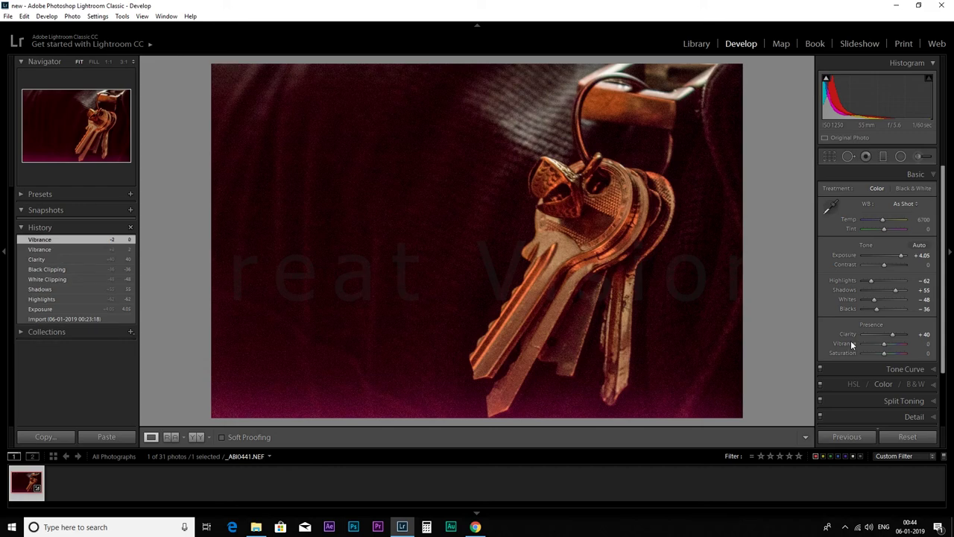
Raise the keys photo's Exposure slightly more, then bring up the sharpening and noise reduction settings.
drag(899, 254, 904, 256)
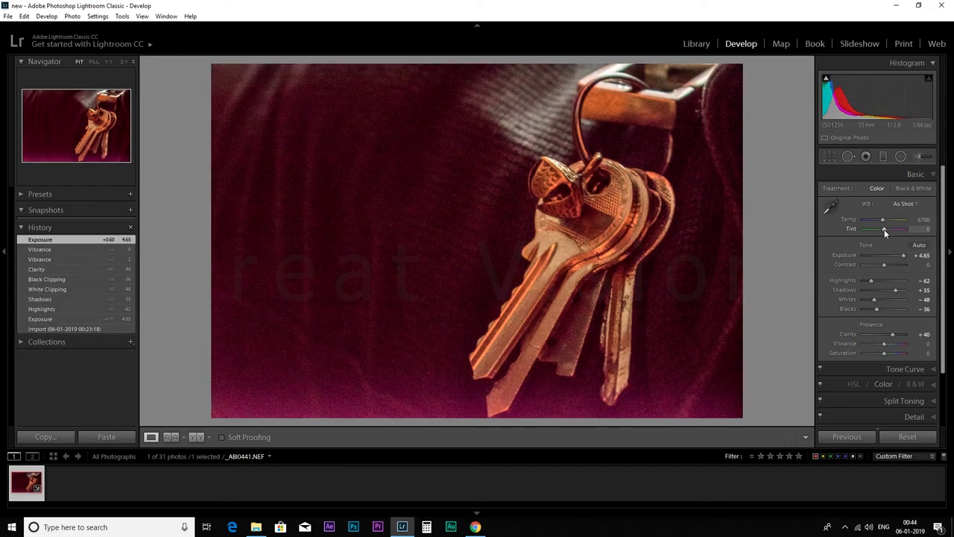
scroll(884, 229, down, 3)
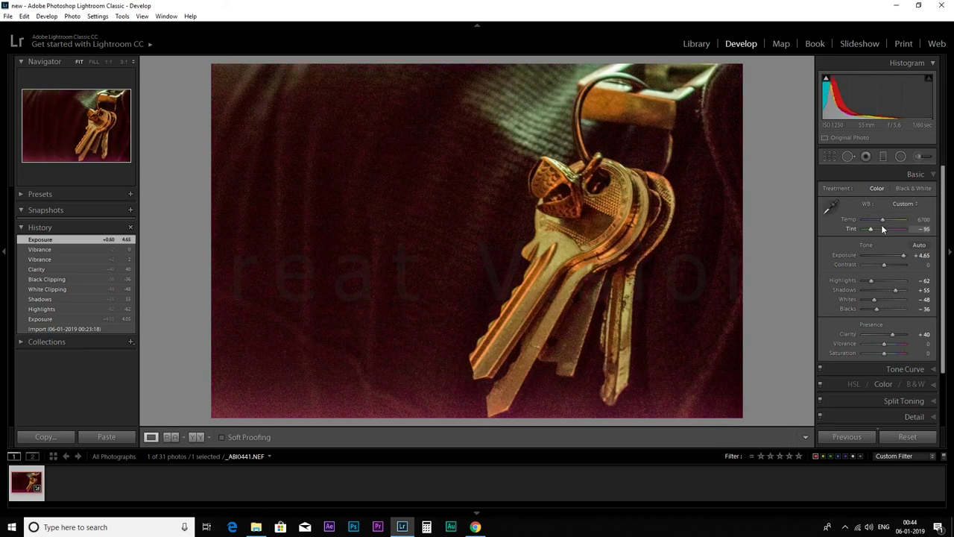
scroll(881, 221, down, 5)
scroll(881, 221, down, 6)
scroll(882, 220, down, 6)
scroll(881, 221, down, 5)
scroll(881, 220, down, 5)
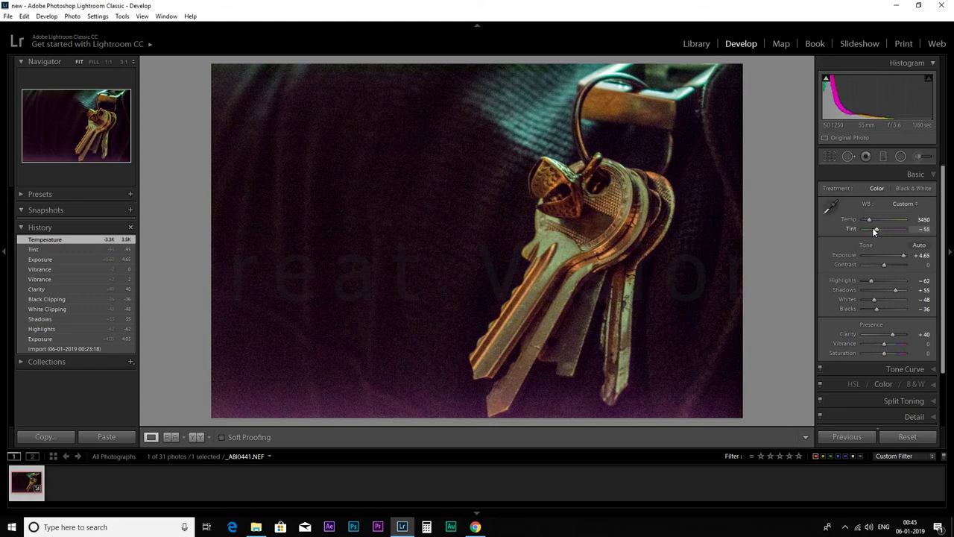
scroll(874, 232, up, 2)
click(917, 237)
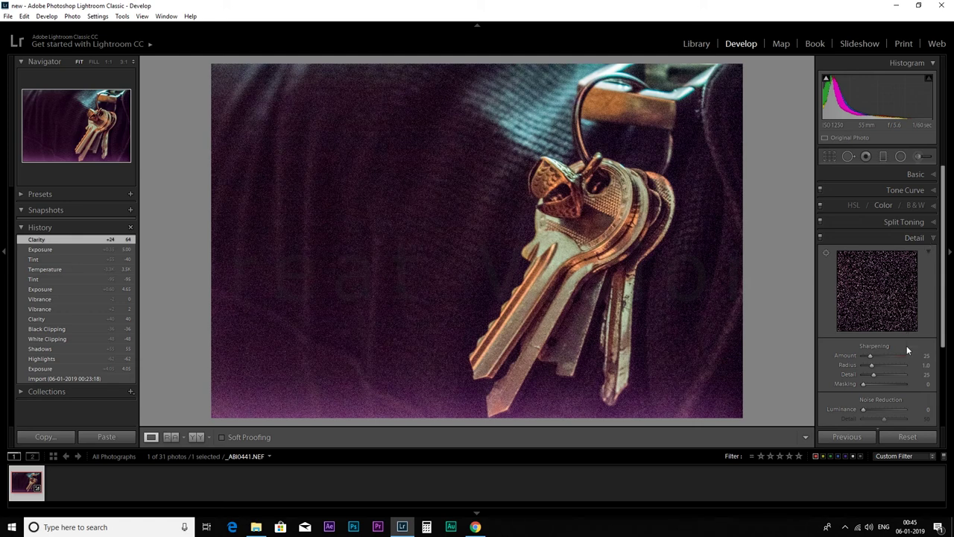
Set Luminance noise reduction to 74 and raise its Detail slider.
scroll(906, 362, down, 1)
scroll(897, 372, down, 1)
drag(864, 358, 877, 358)
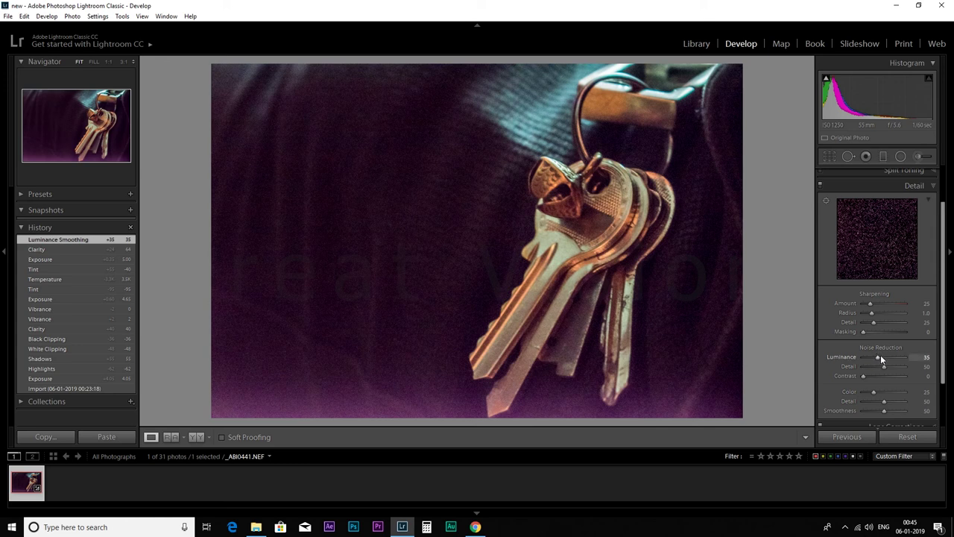
drag(892, 359, 895, 360)
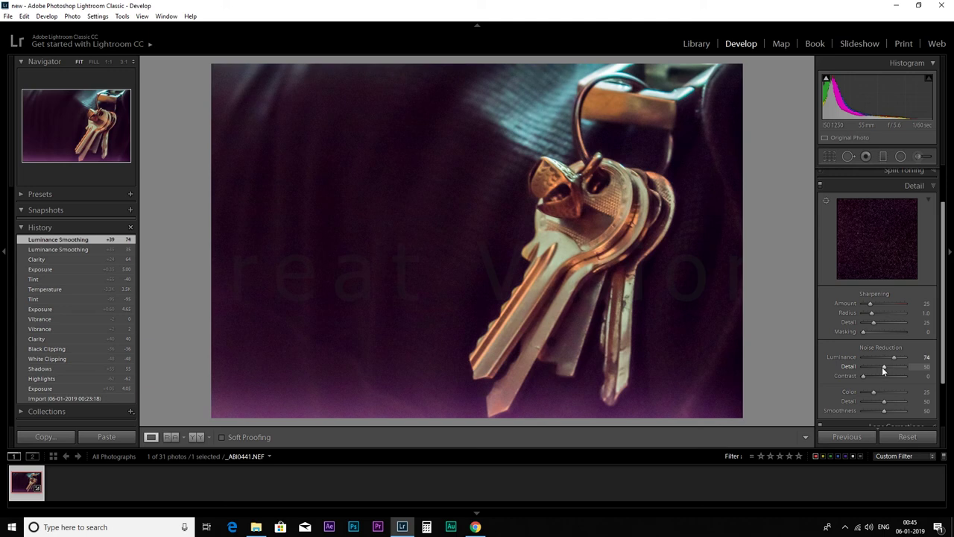
drag(884, 367, 898, 367)
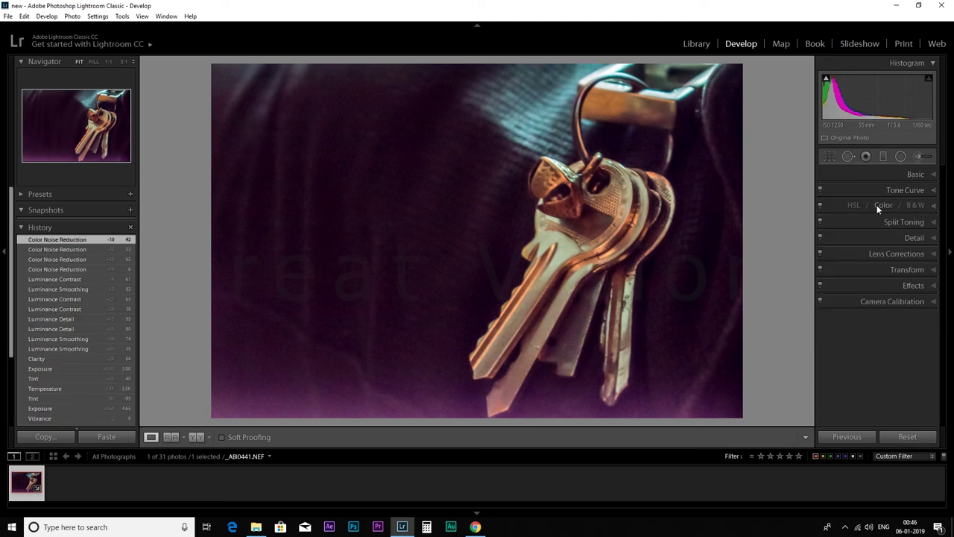
In HSL Saturation, cut Magenta to -91, adjust Purple, and lower Red to -82.
click(877, 205)
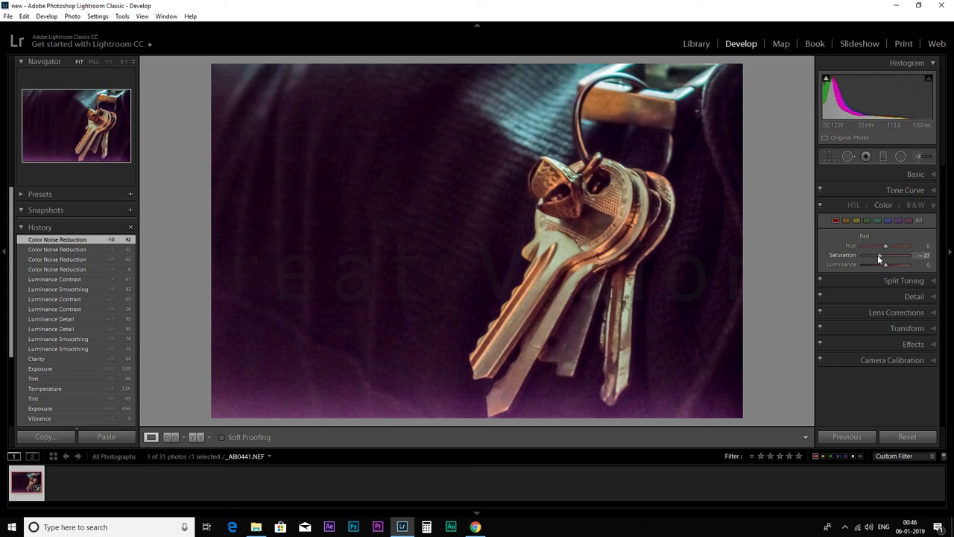
click(909, 220)
drag(886, 255, 865, 256)
click(898, 220)
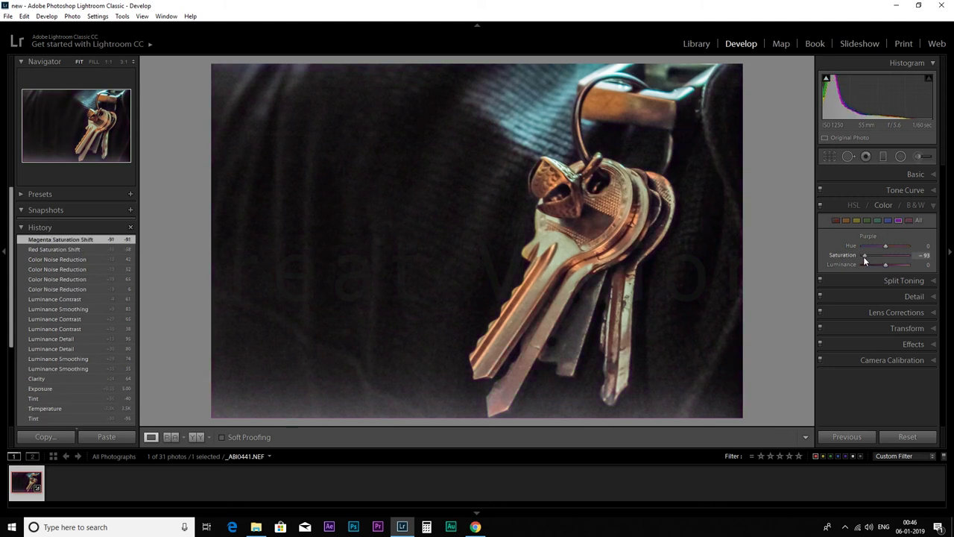
click(836, 221)
drag(867, 257, 867, 257)
click(934, 176)
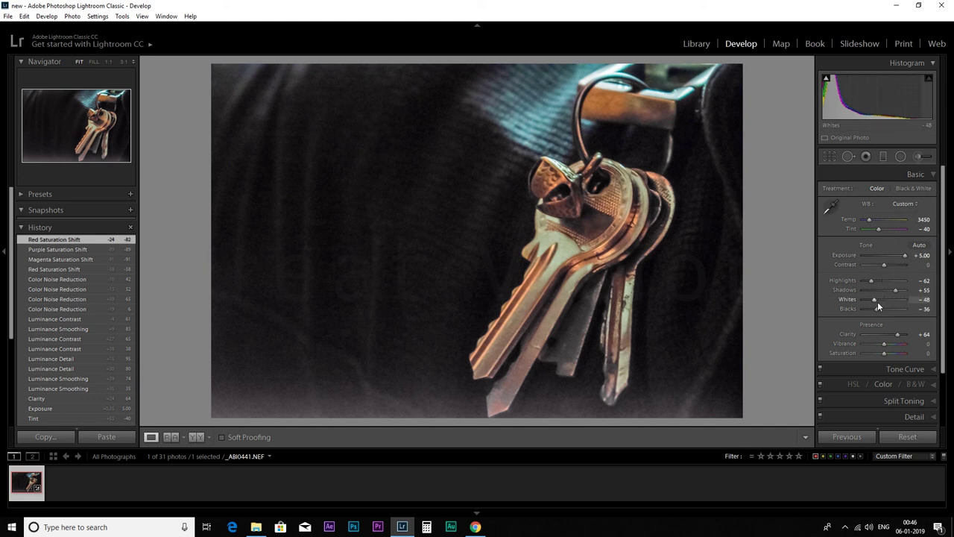
Set Blacks -50, Shadows +69 and Clarity +93, then toggle the Before/After view.
drag(875, 309, 872, 308)
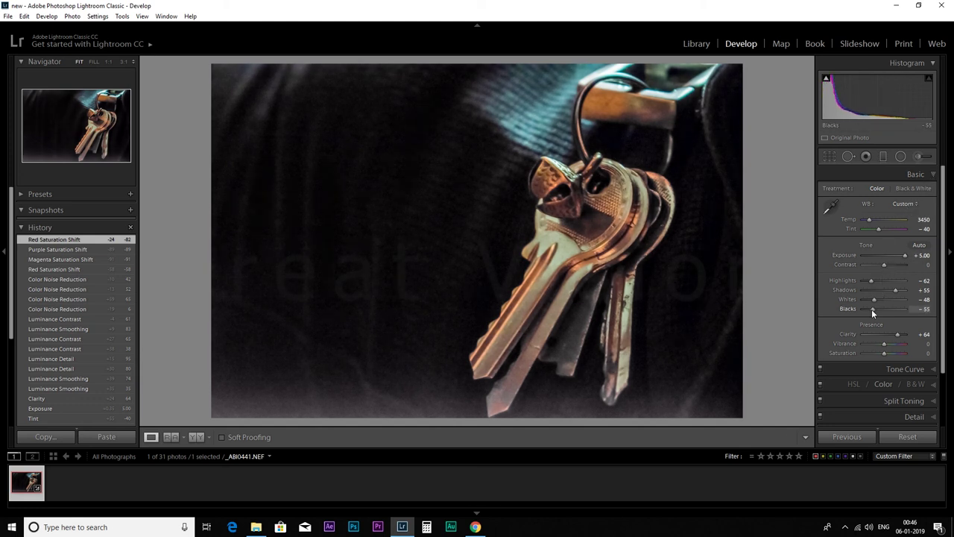
drag(896, 290, 898, 289)
drag(897, 334, 904, 338)
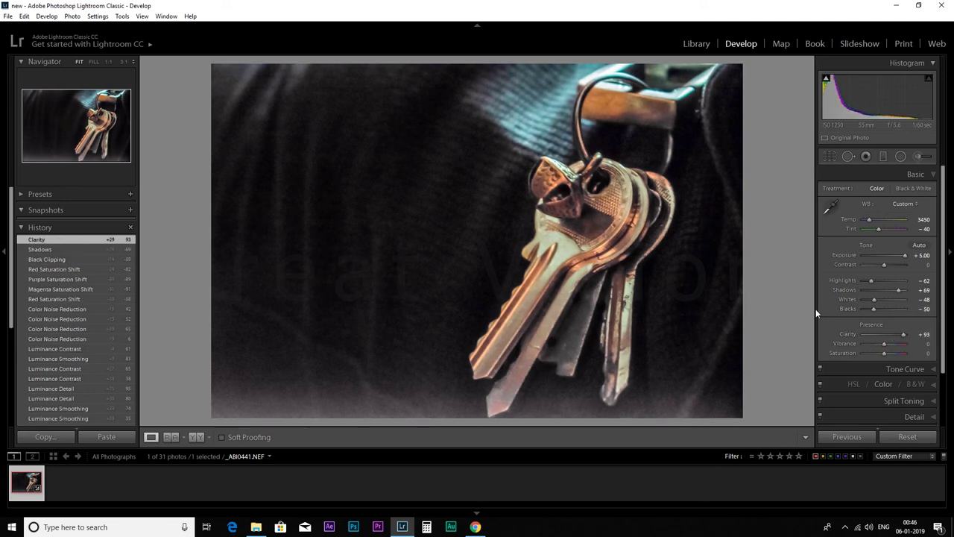
key(backslash)
key(backslash)
key(backslash)
key(backslash)
key(backslash)
key(backslash)
key(backslash)
key(backslash)
key(backslash)
key(backslash)
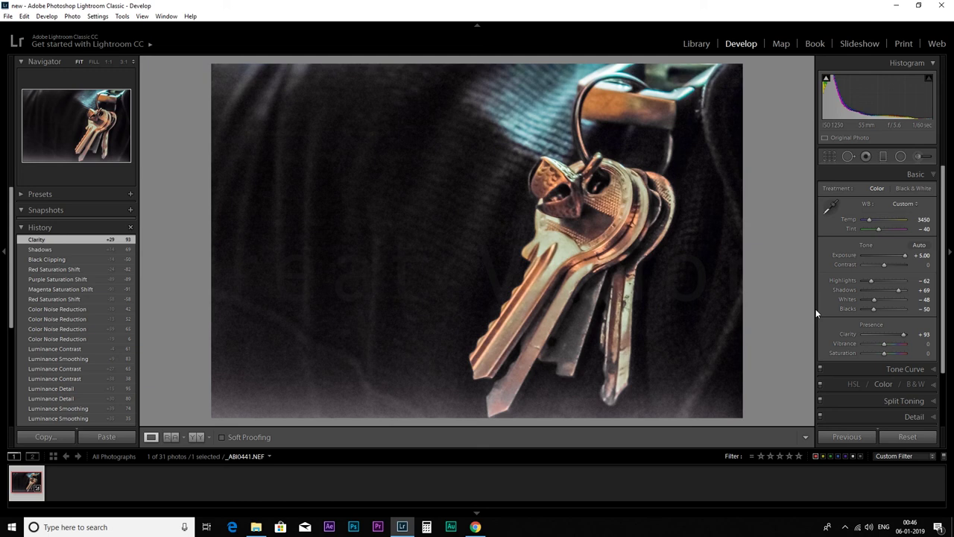